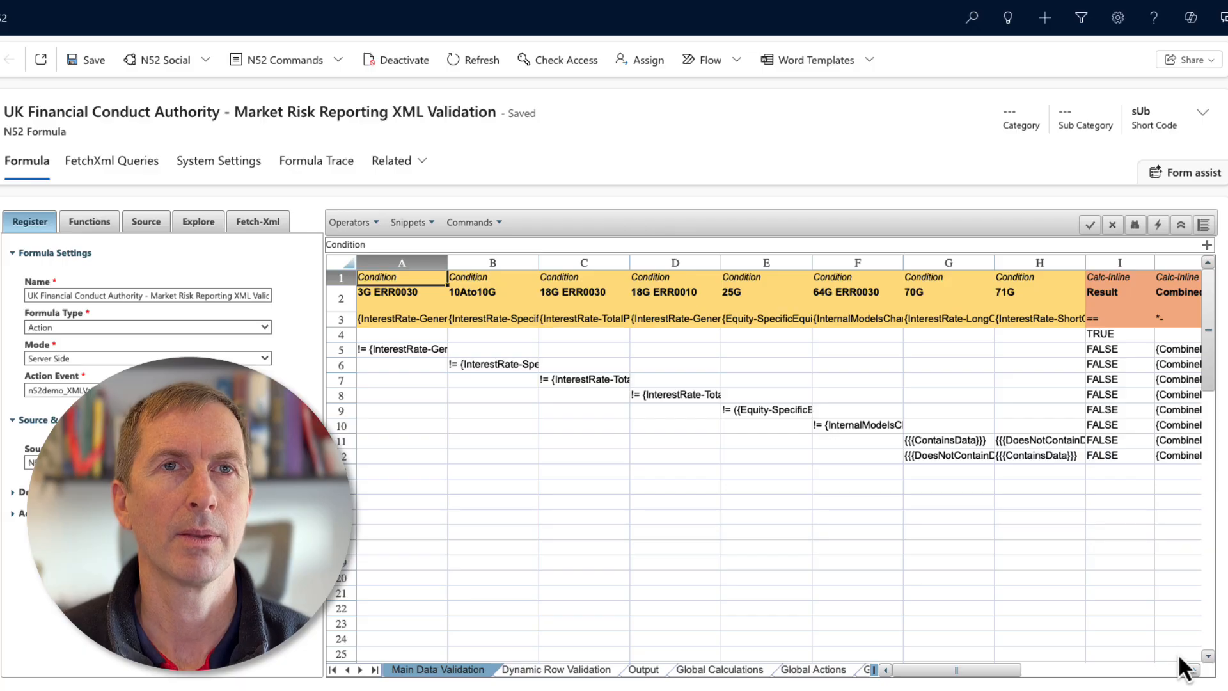
Examine the Global Calculations sheet, including the XMLDoc-Load formula and the calculations further down the list.
click(719, 669)
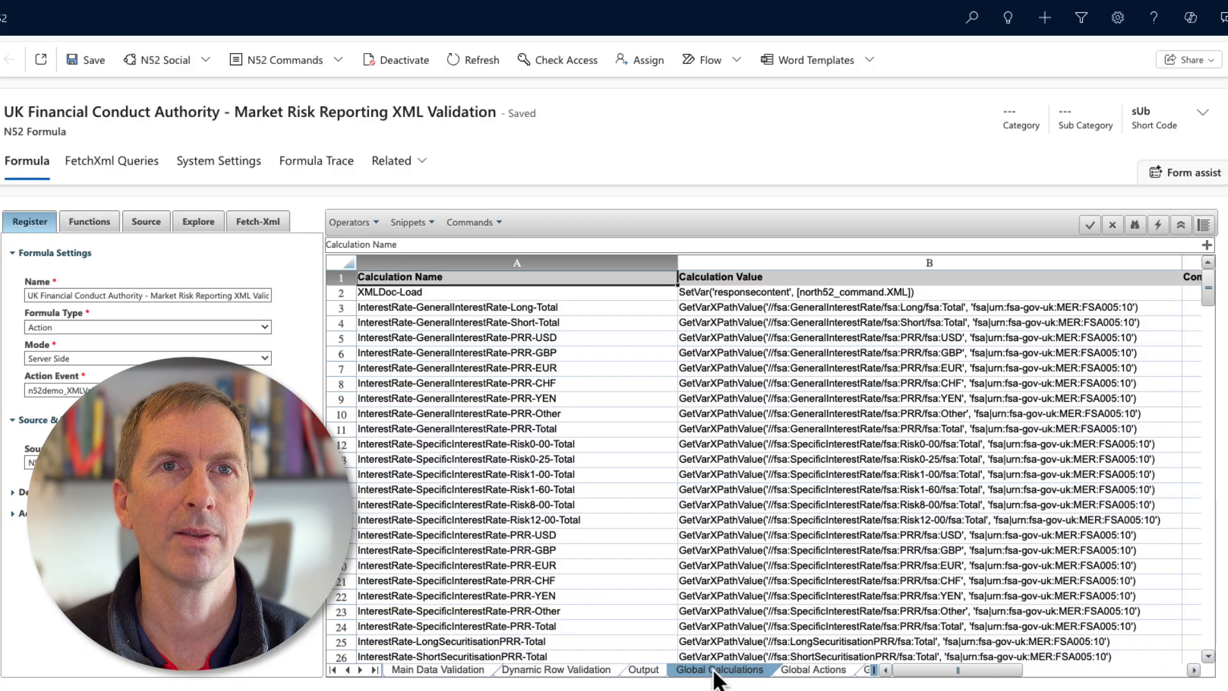
click(785, 294)
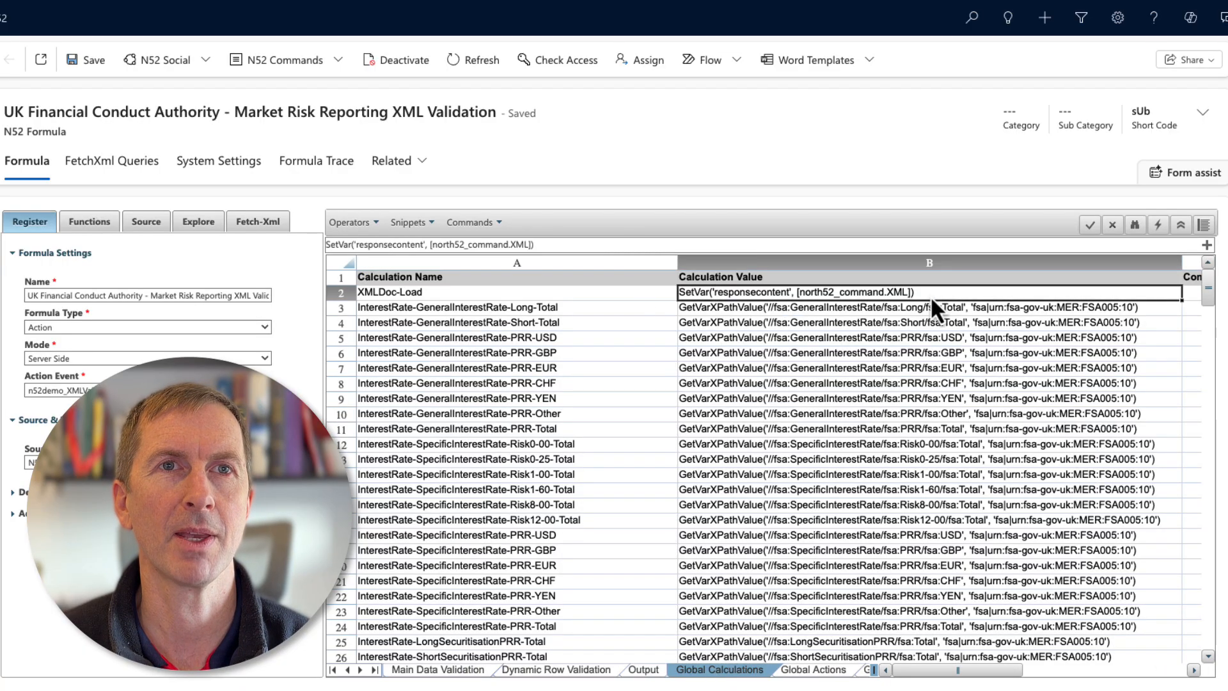
click(1206, 245)
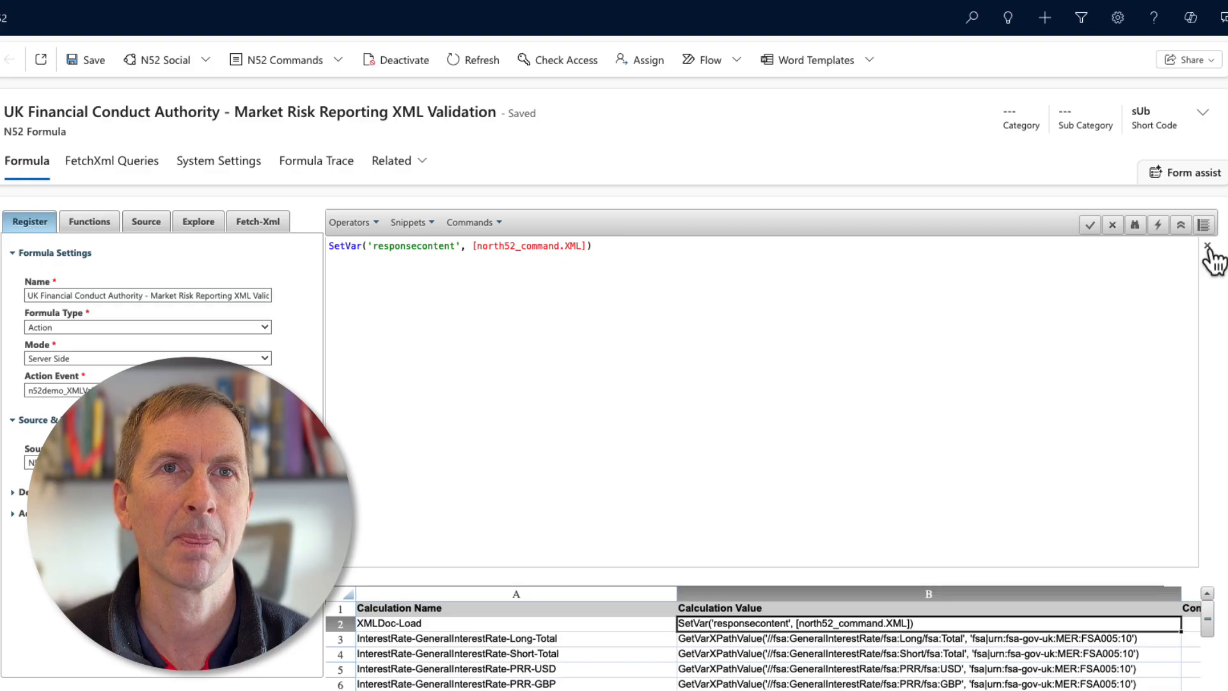
click(1208, 246)
drag(1214, 303, 1224, 418)
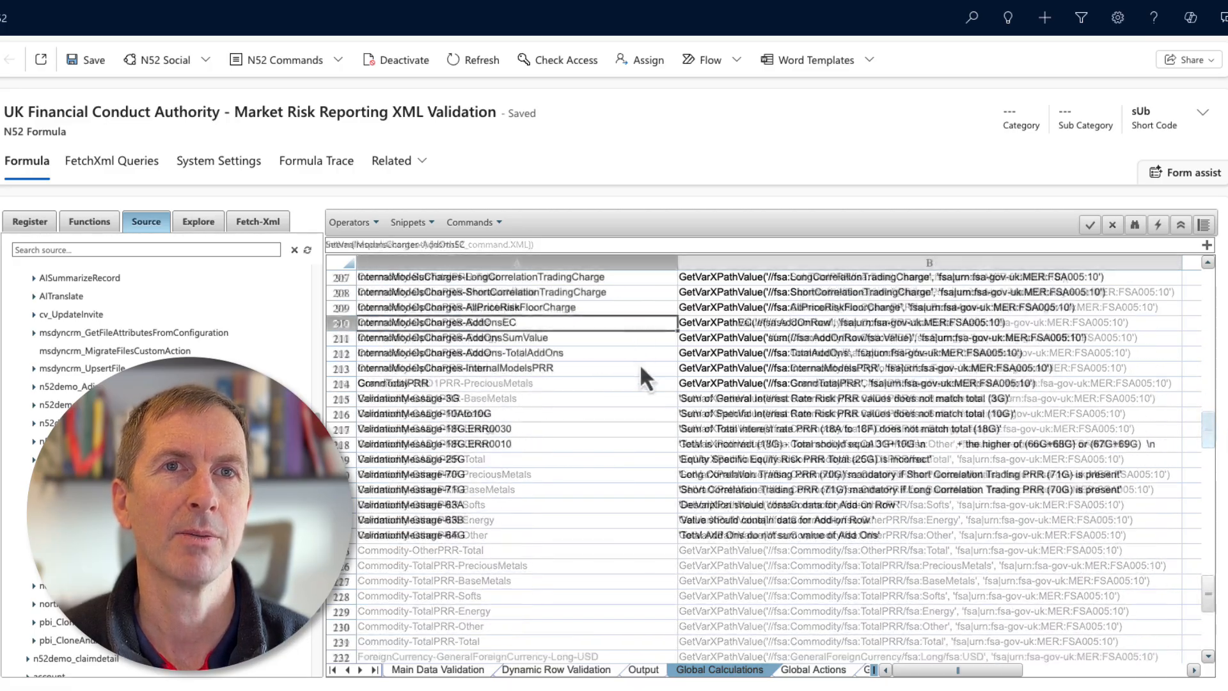
click(751, 325)
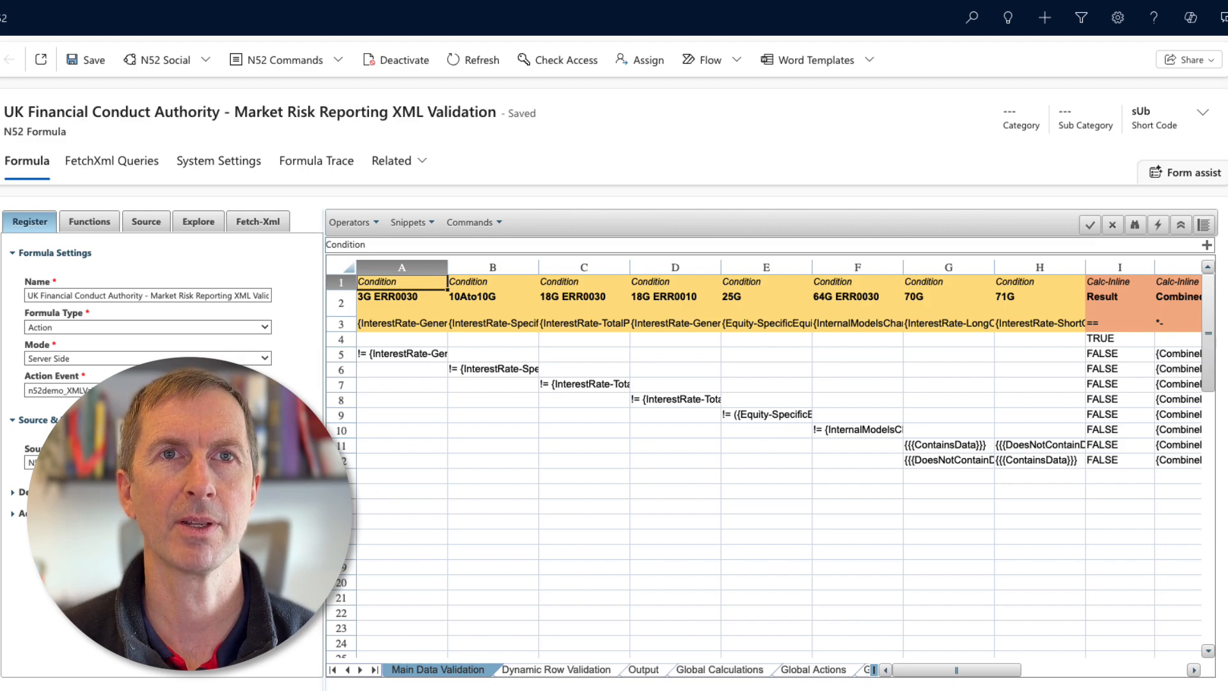
click(324, 451)
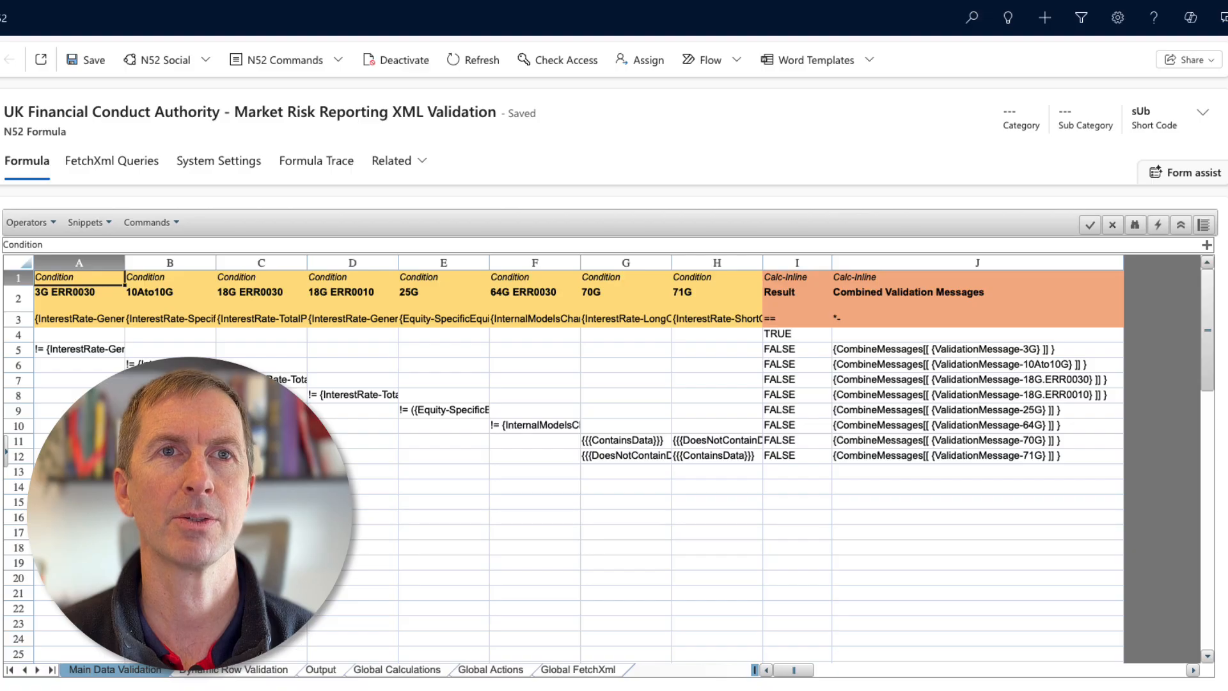
click(7, 451)
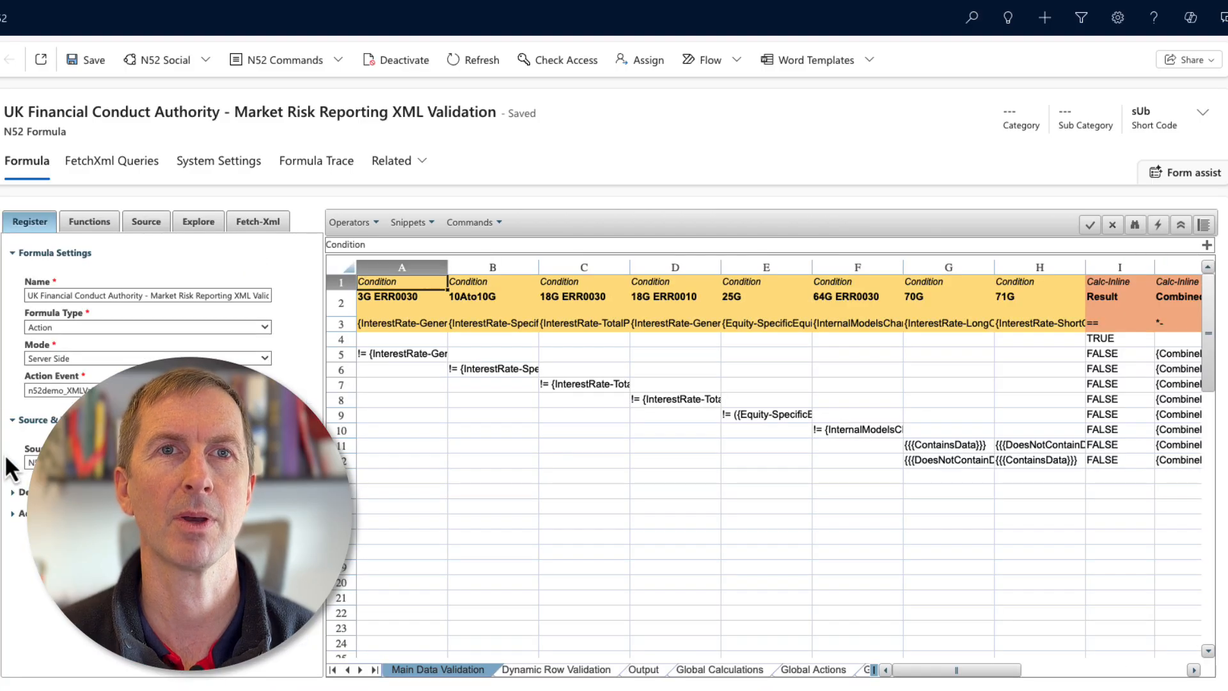
In cell A3's expanded formula, append the GeneralInterestRate PRR USD, GBP and EUR global calculations joined with plus signs.
click(385, 324)
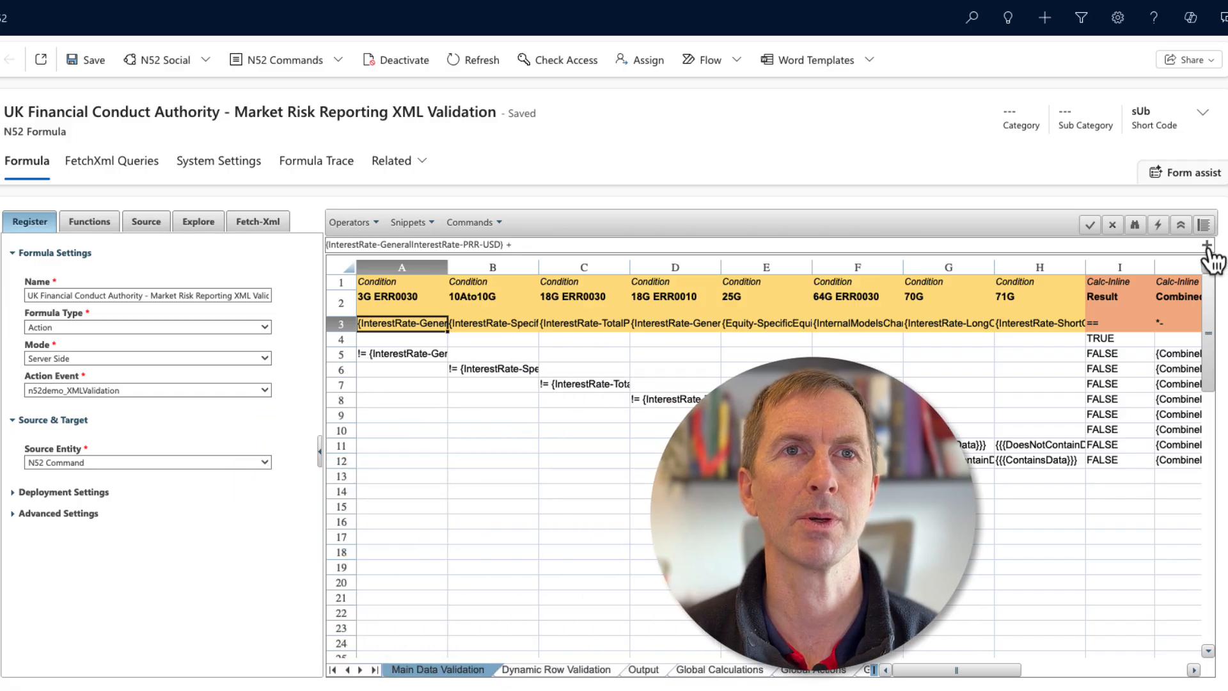
click(1207, 245)
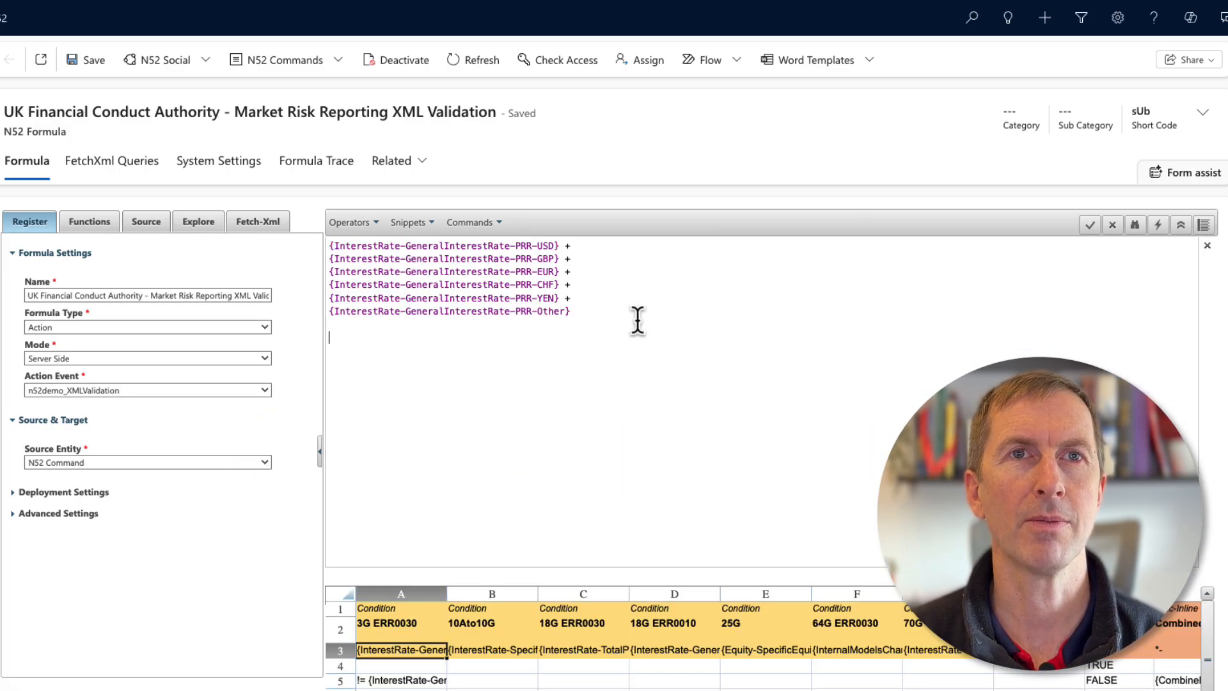
click(147, 222)
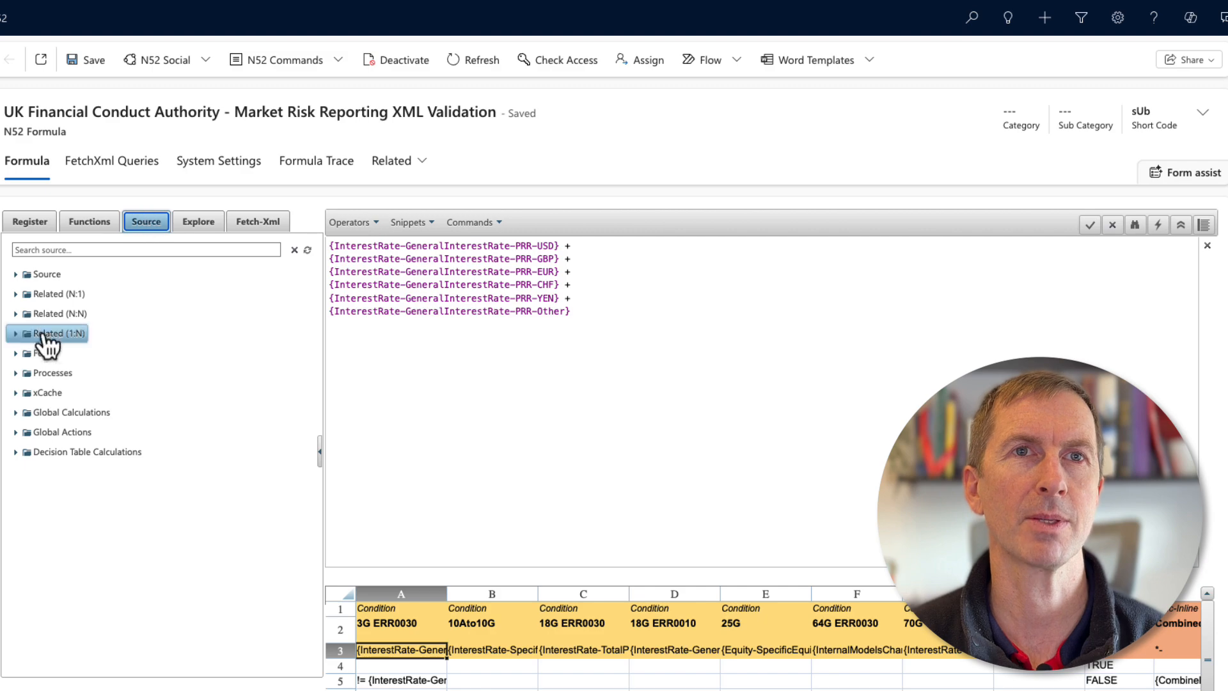
click(16, 417)
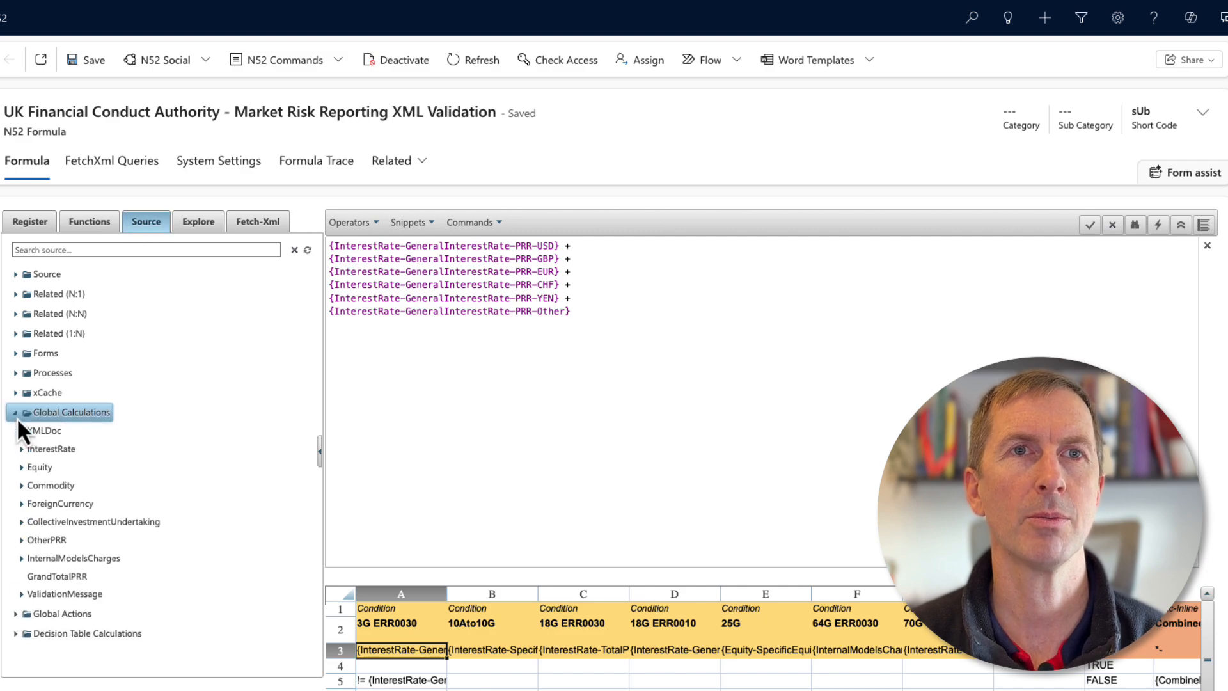
click(23, 448)
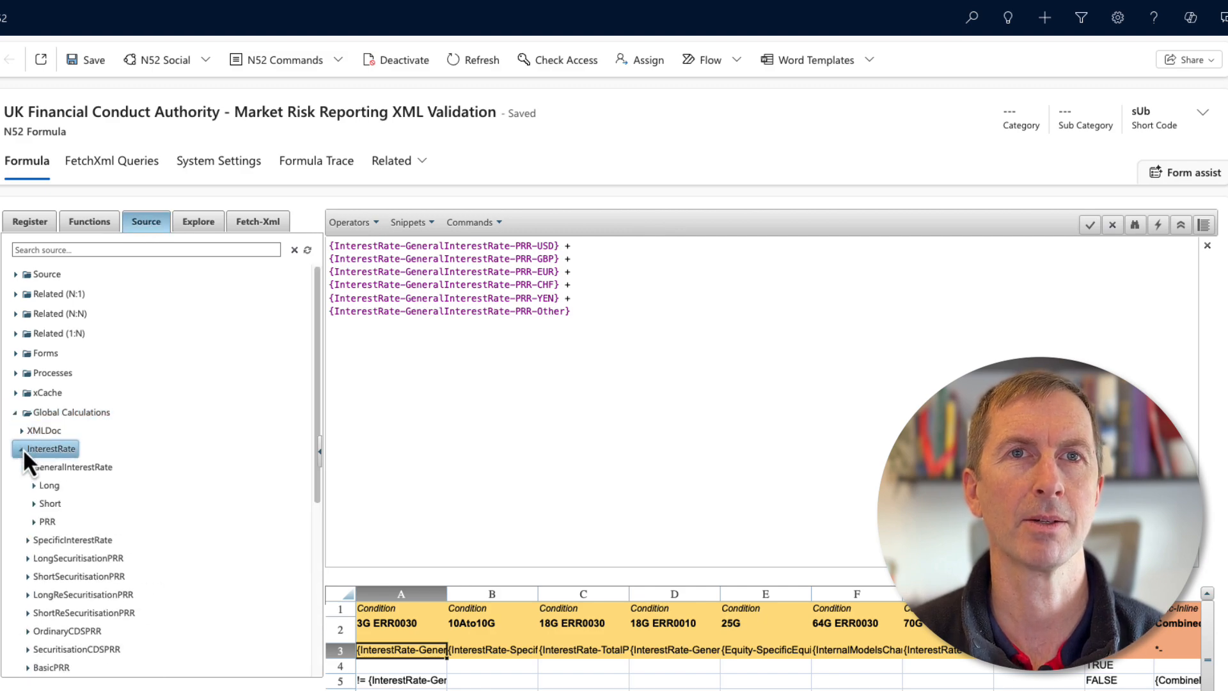
click(33, 522)
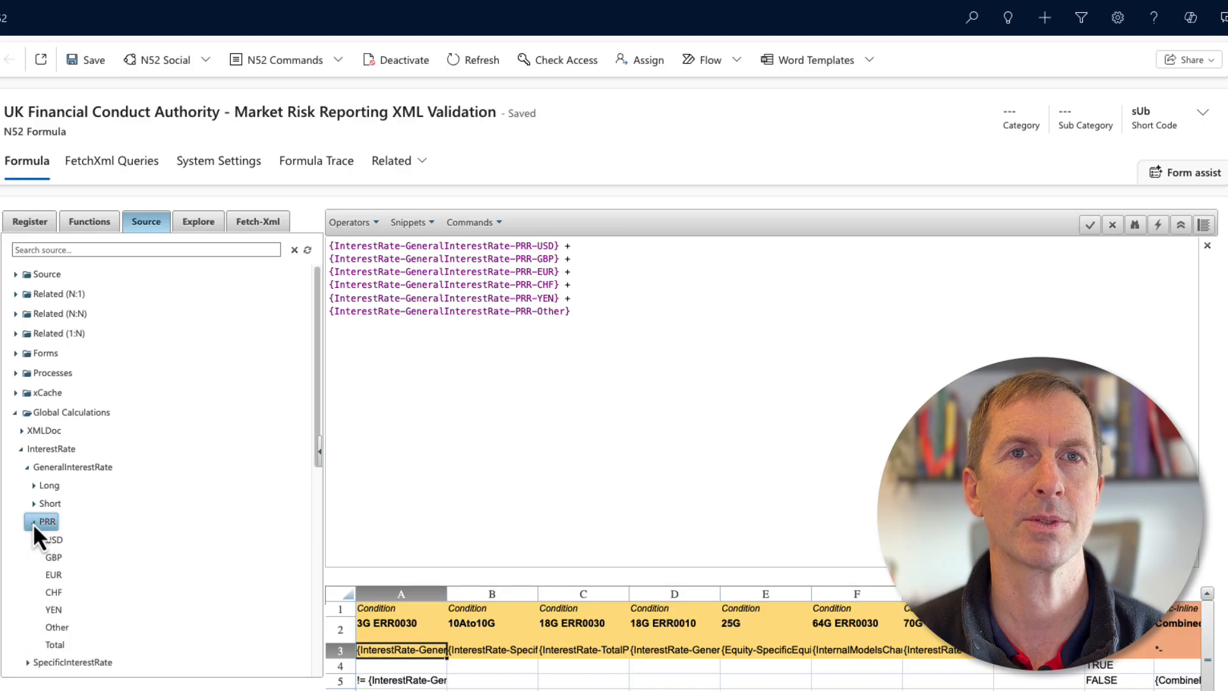
double_click(55, 539)
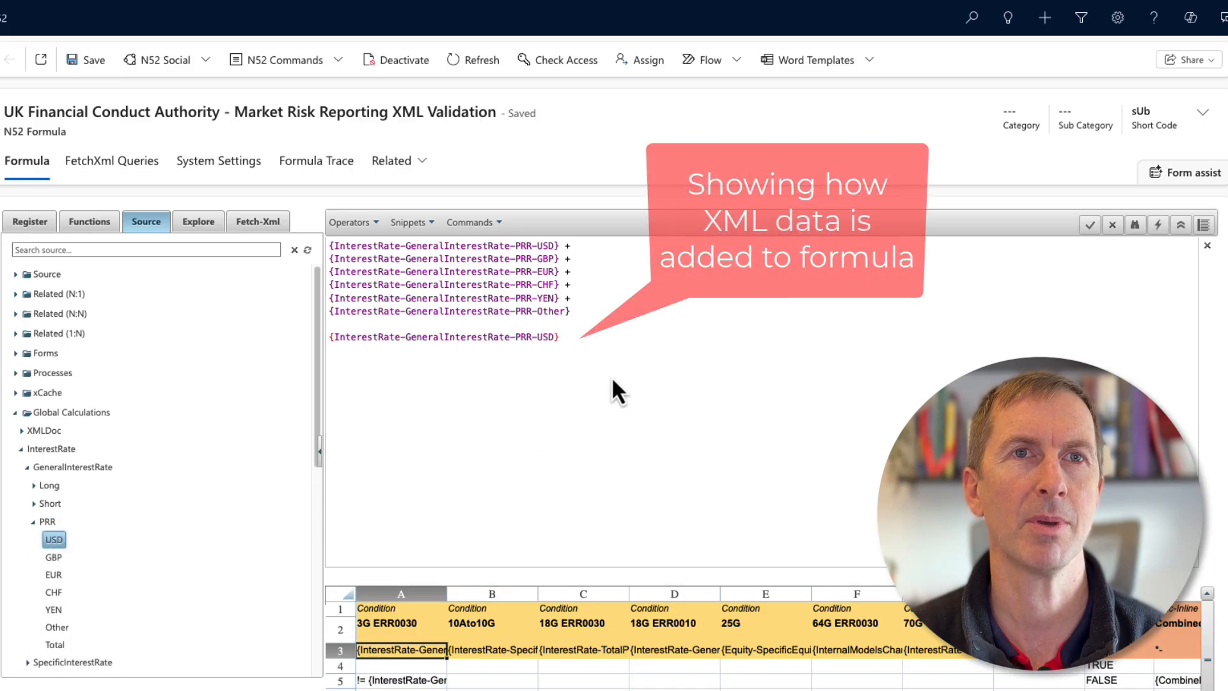
text(+)
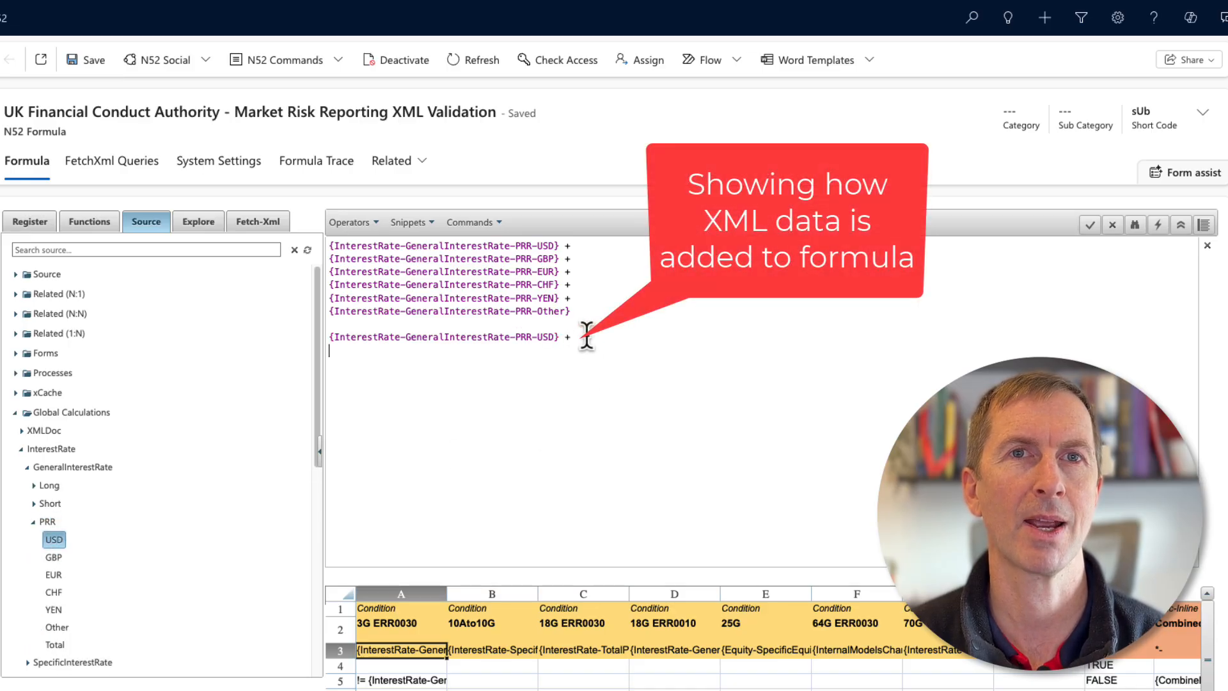
double_click(54, 557)
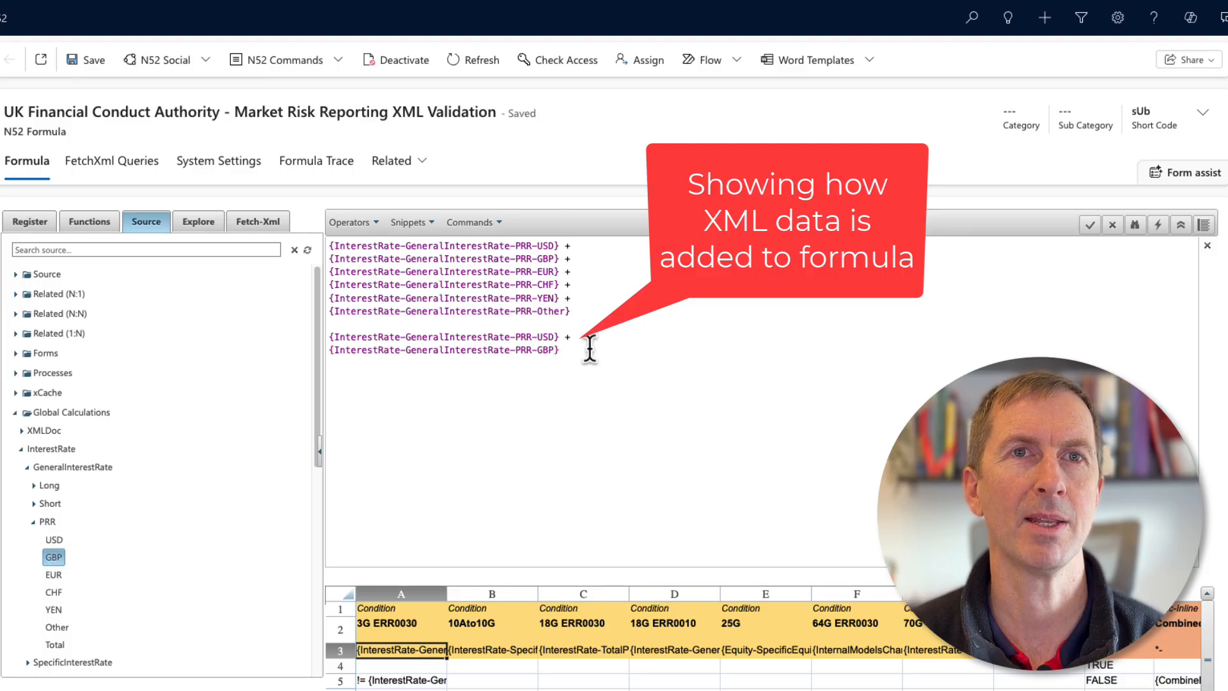
text(+)
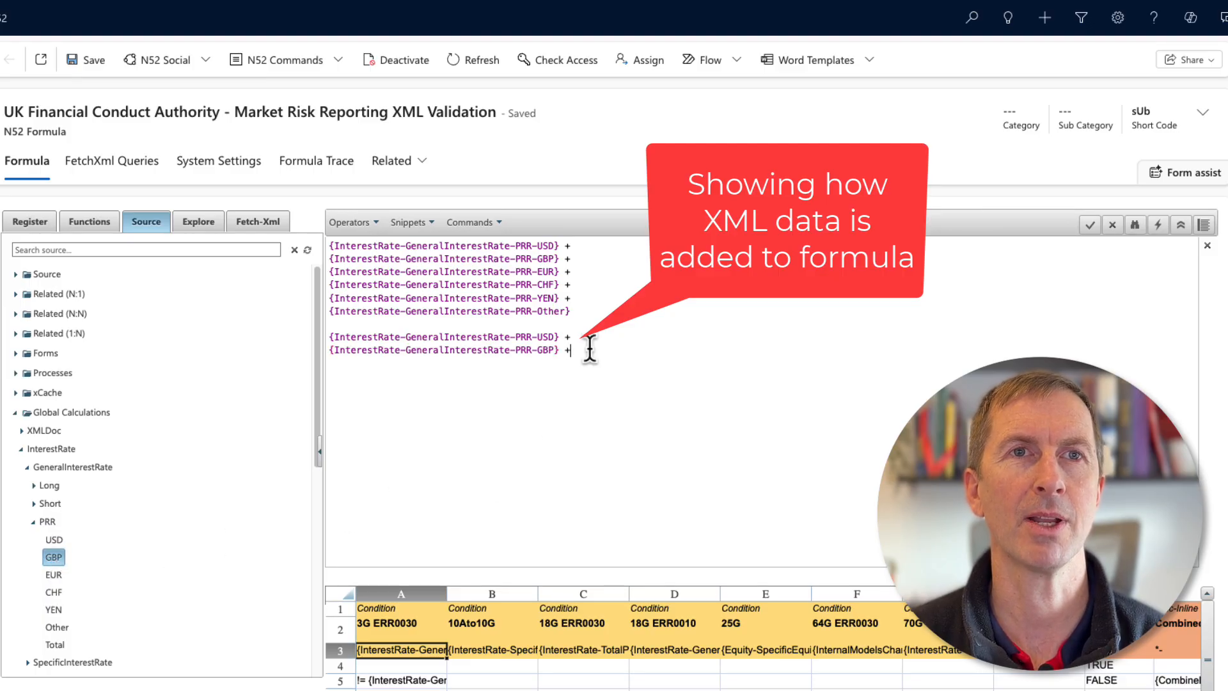
key(Return)
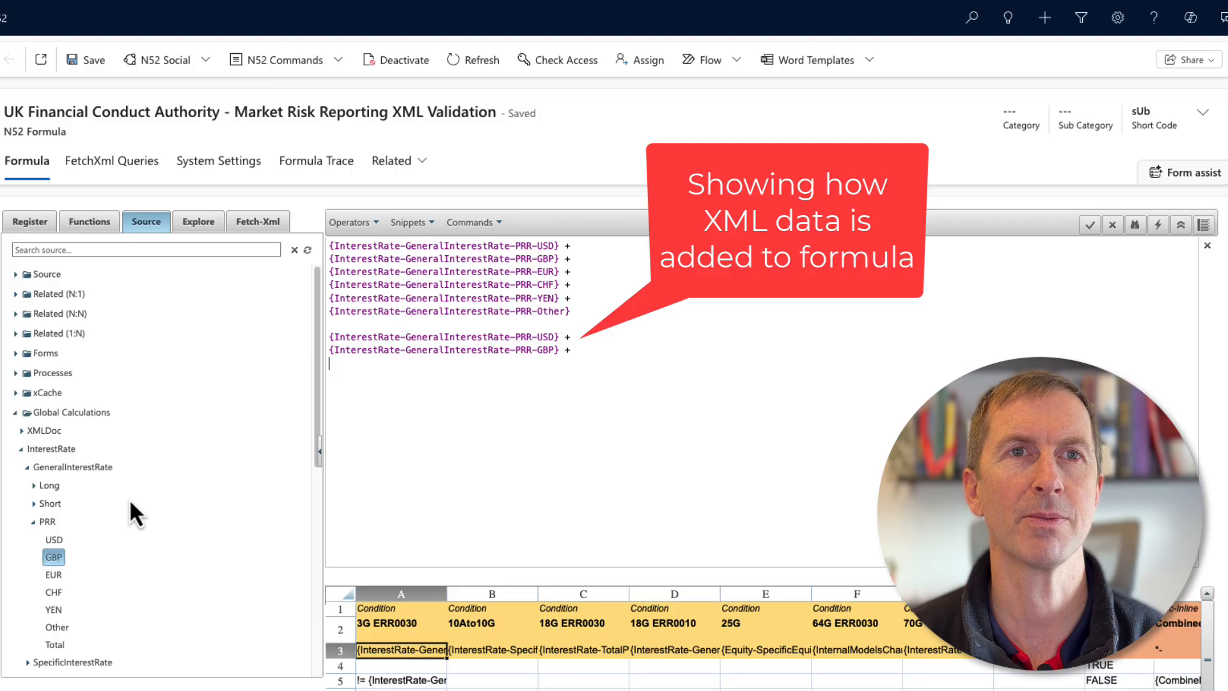
double_click(46, 574)
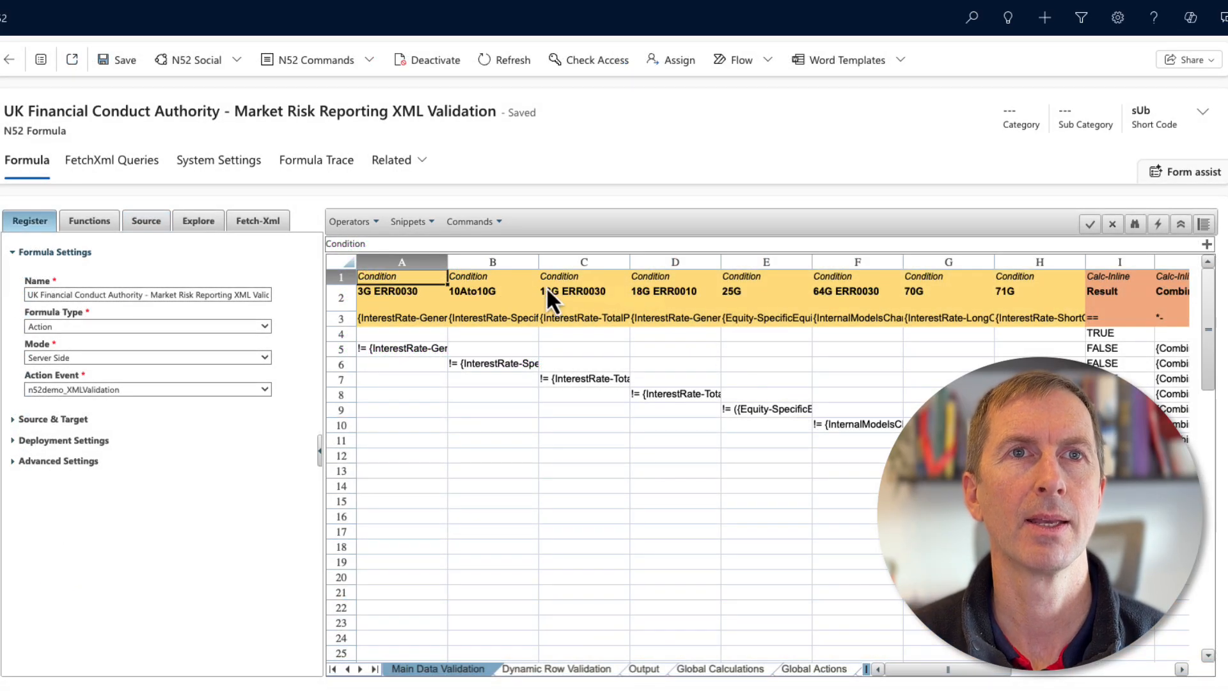
Examine the formula in cell D3 of the Main Data Validation sheet and the neighbouring condition cells.
click(676, 319)
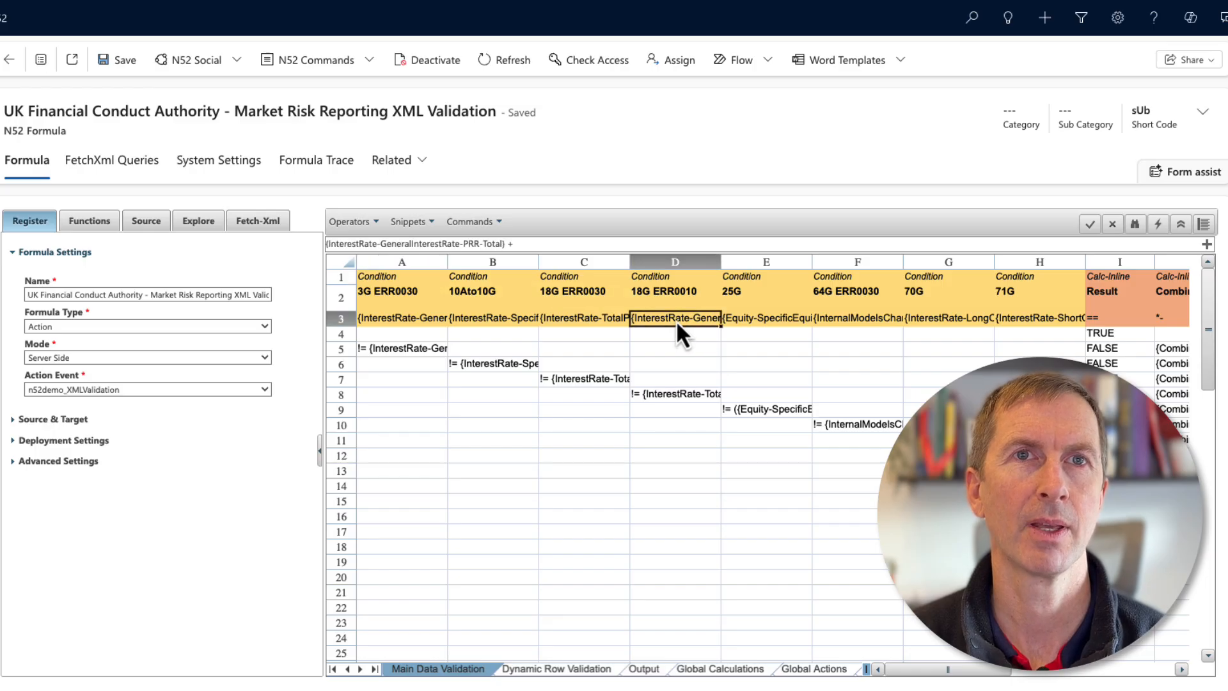
click(1206, 244)
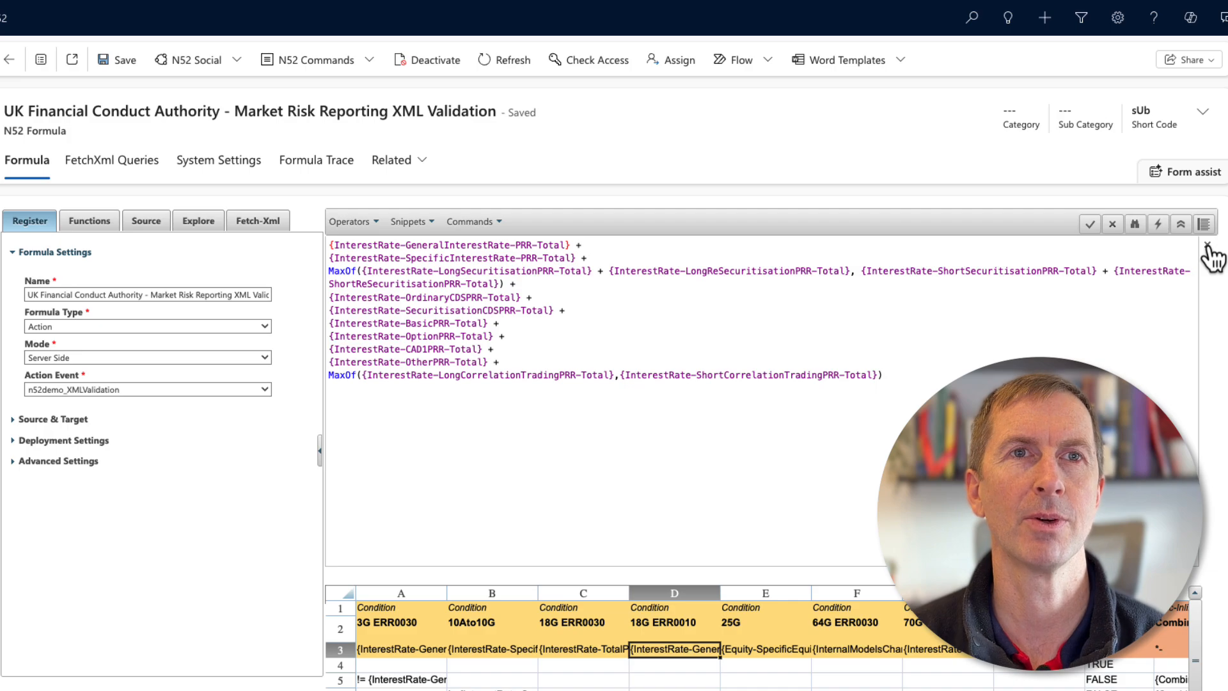
click(1208, 247)
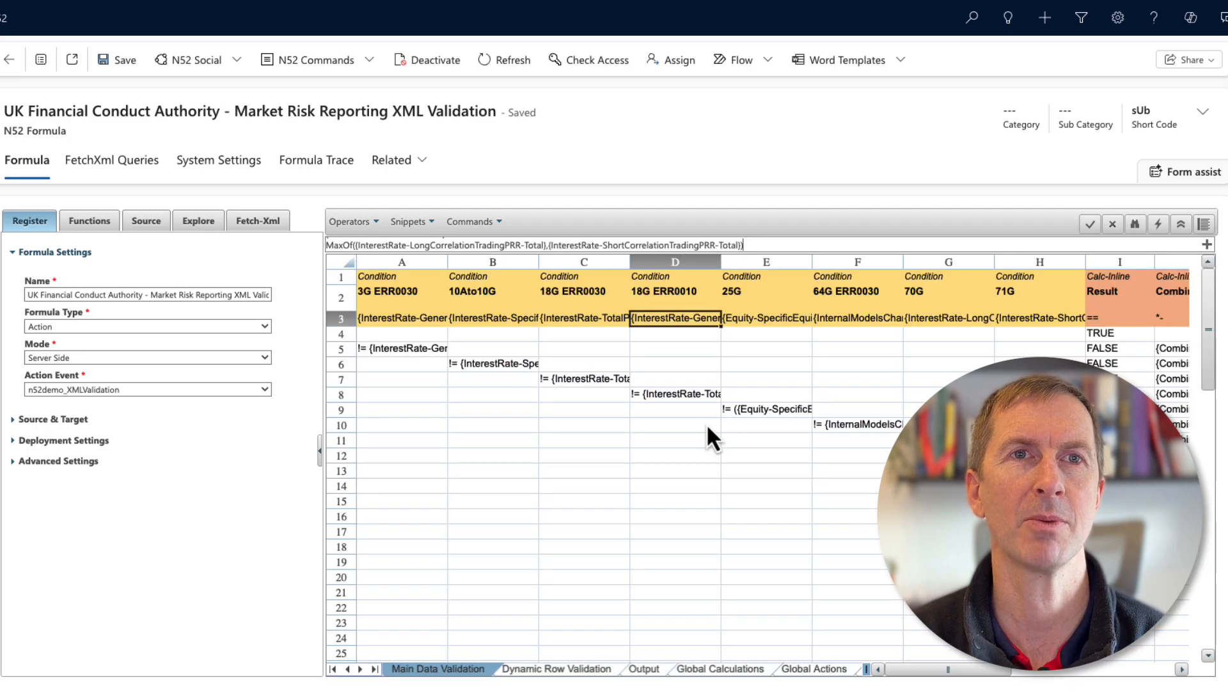
click(685, 394)
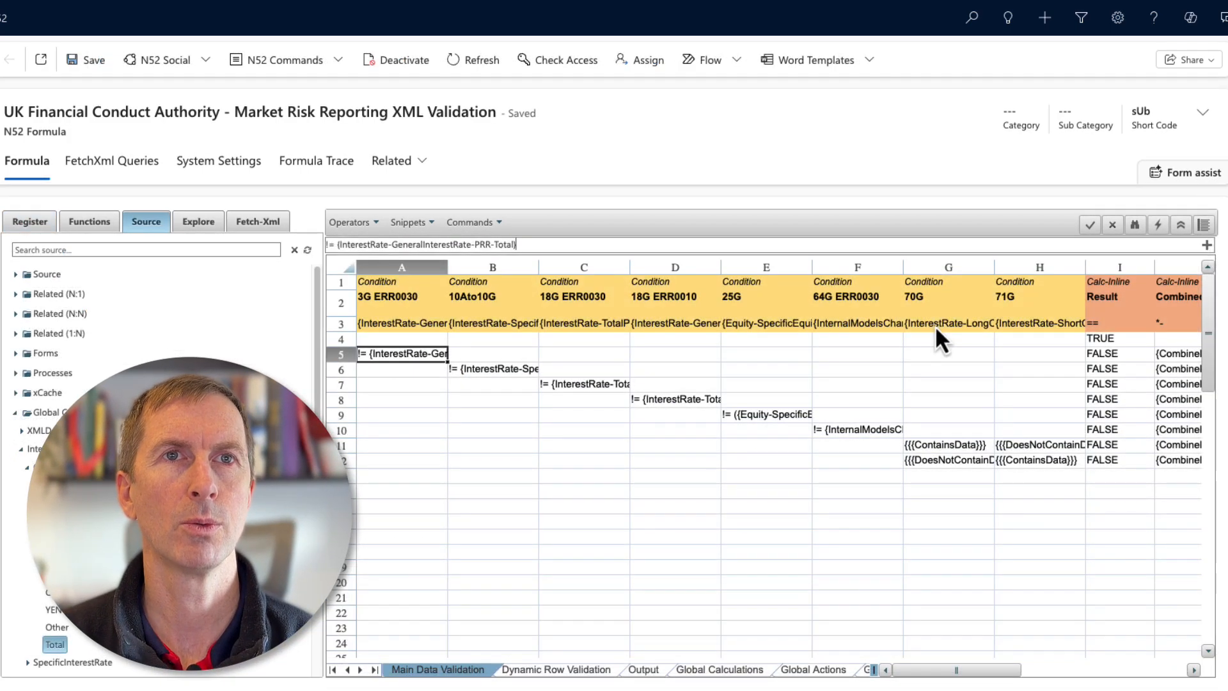
click(935, 325)
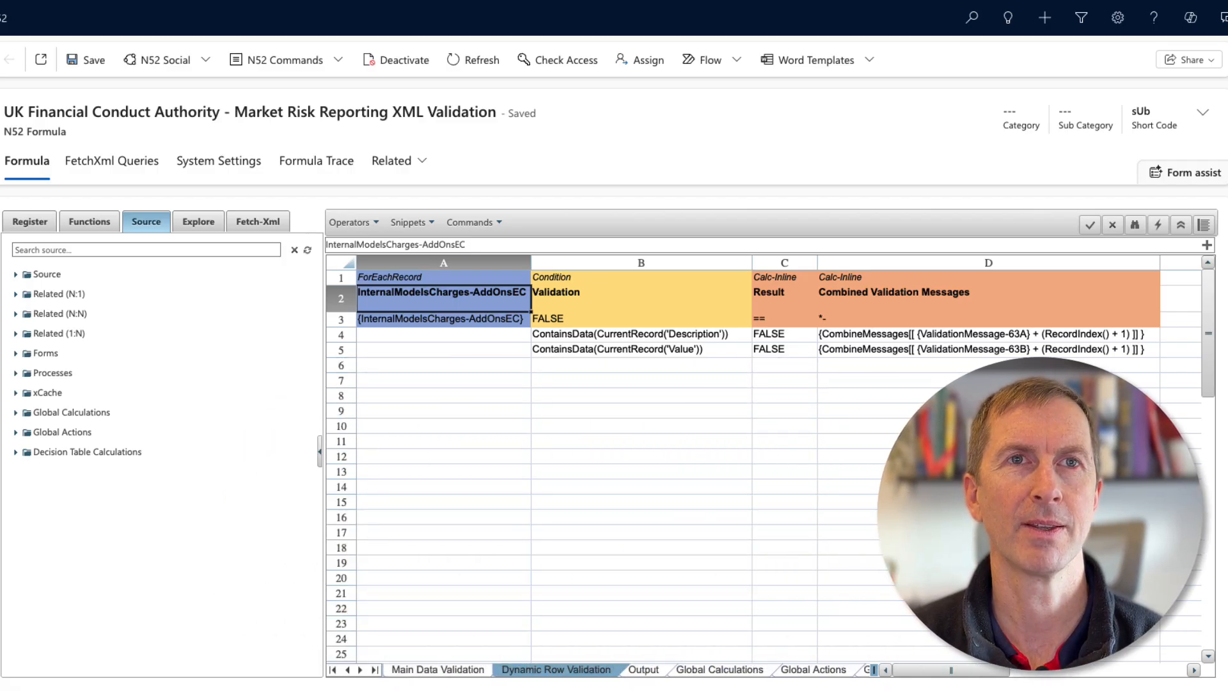
Browse the InternalModelsCharges global calculations in the source tree for the Dynamic Row Validation sheet.
click(16, 413)
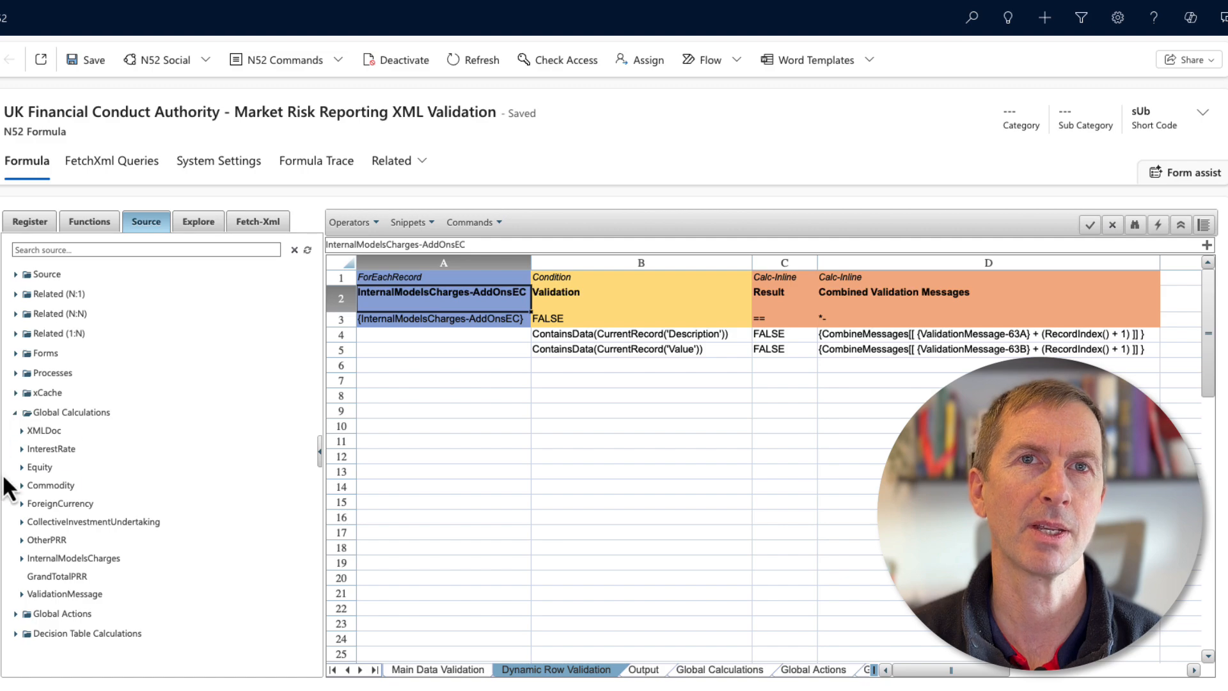
click(21, 558)
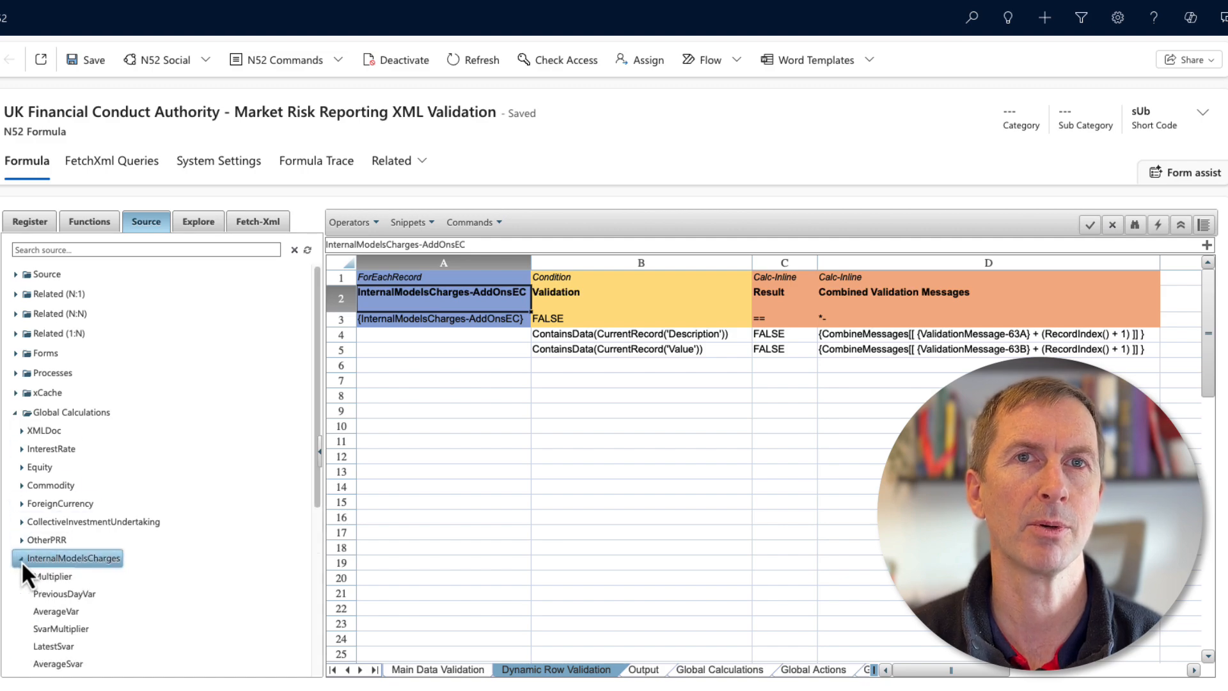
scroll(119, 574, down, 5)
click(51, 523)
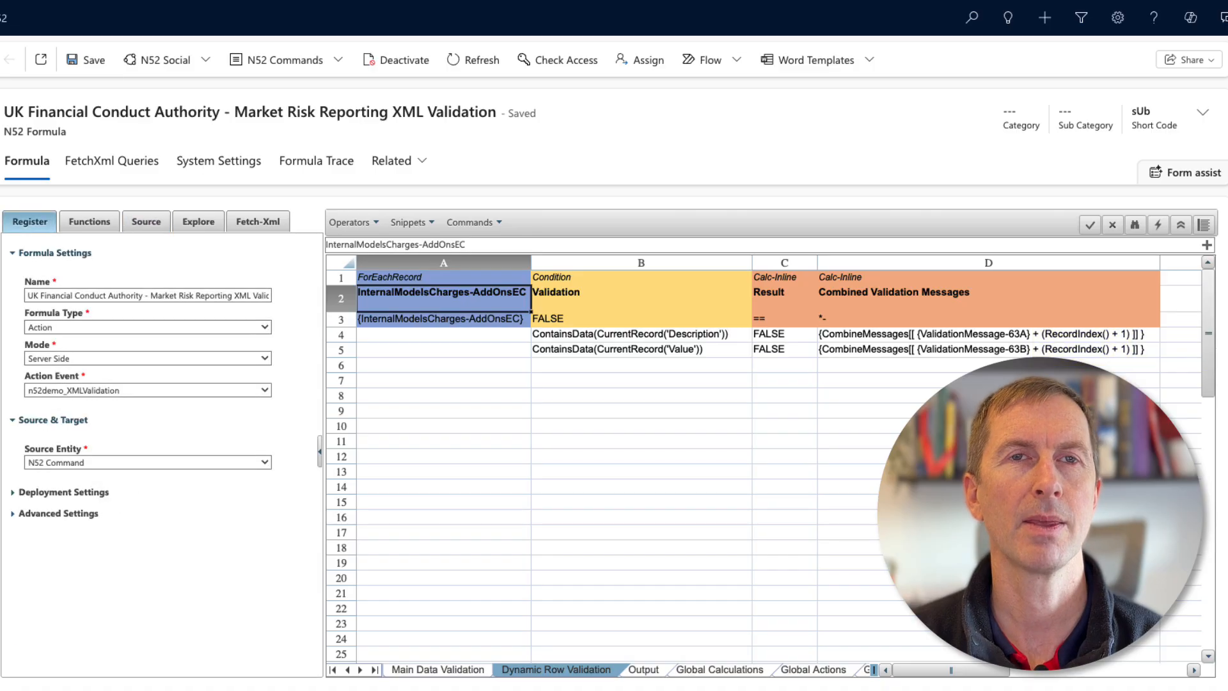
Insert the CombineMessages global action into cell J13 of the Main Data Validation sheet and delete its {0} placeholder.
click(644, 669)
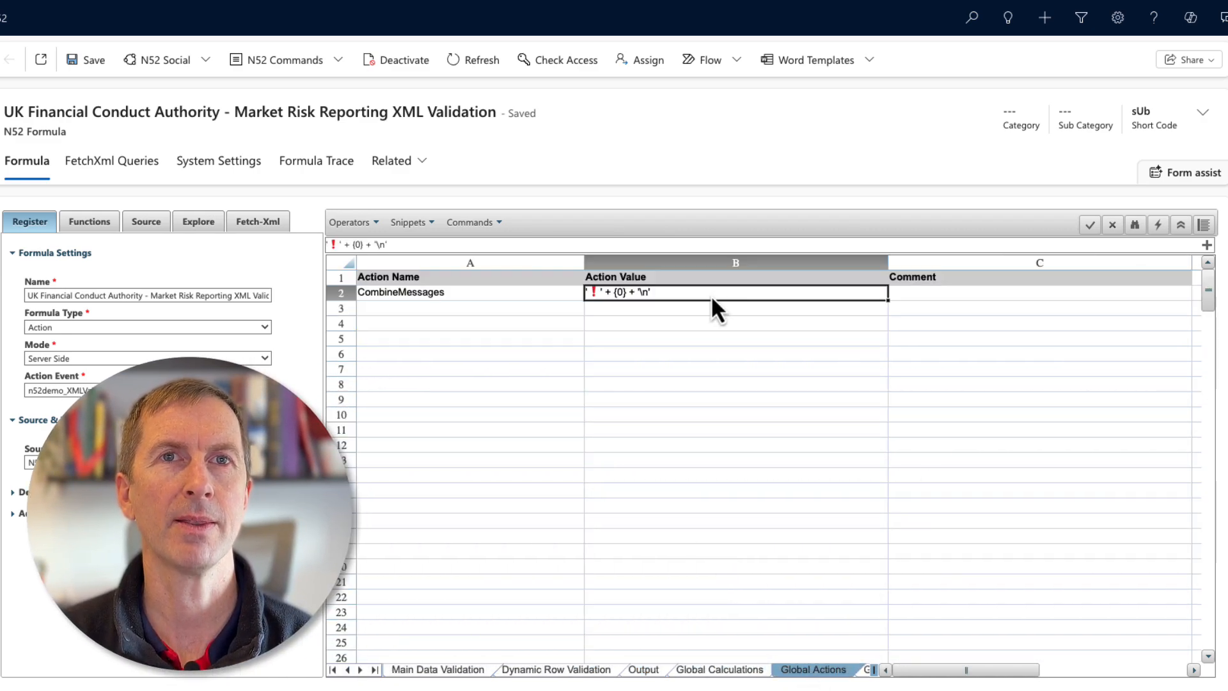
click(439, 671)
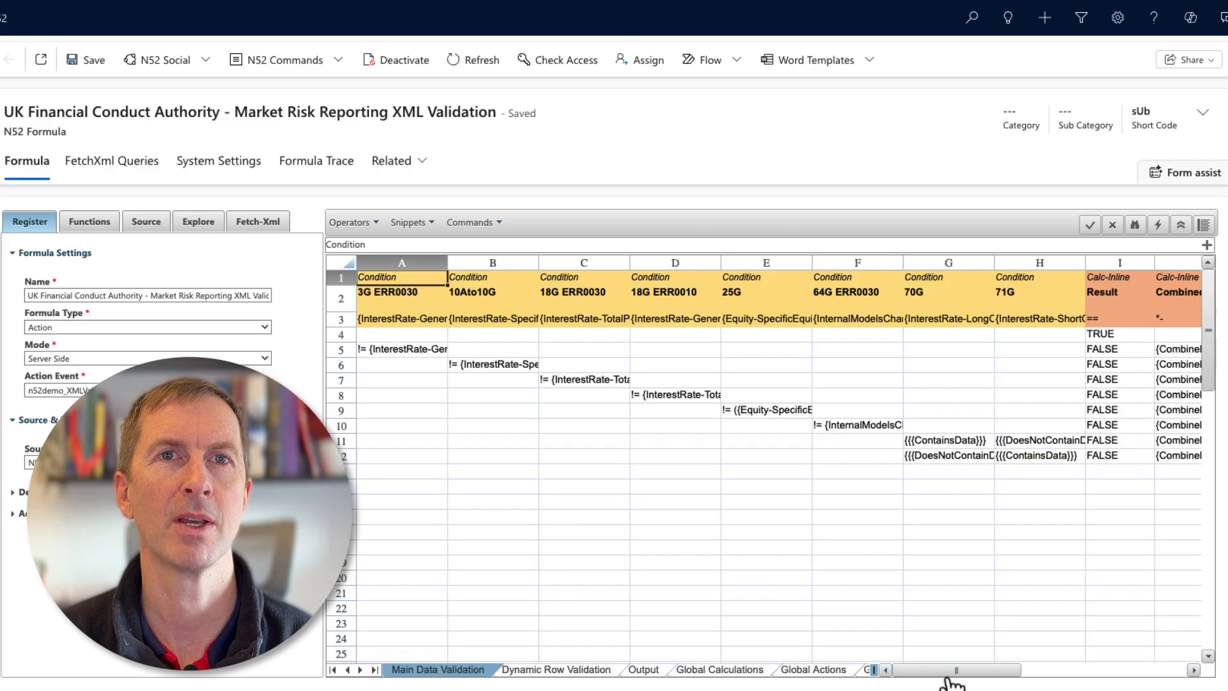
drag(953, 678, 1044, 677)
click(740, 470)
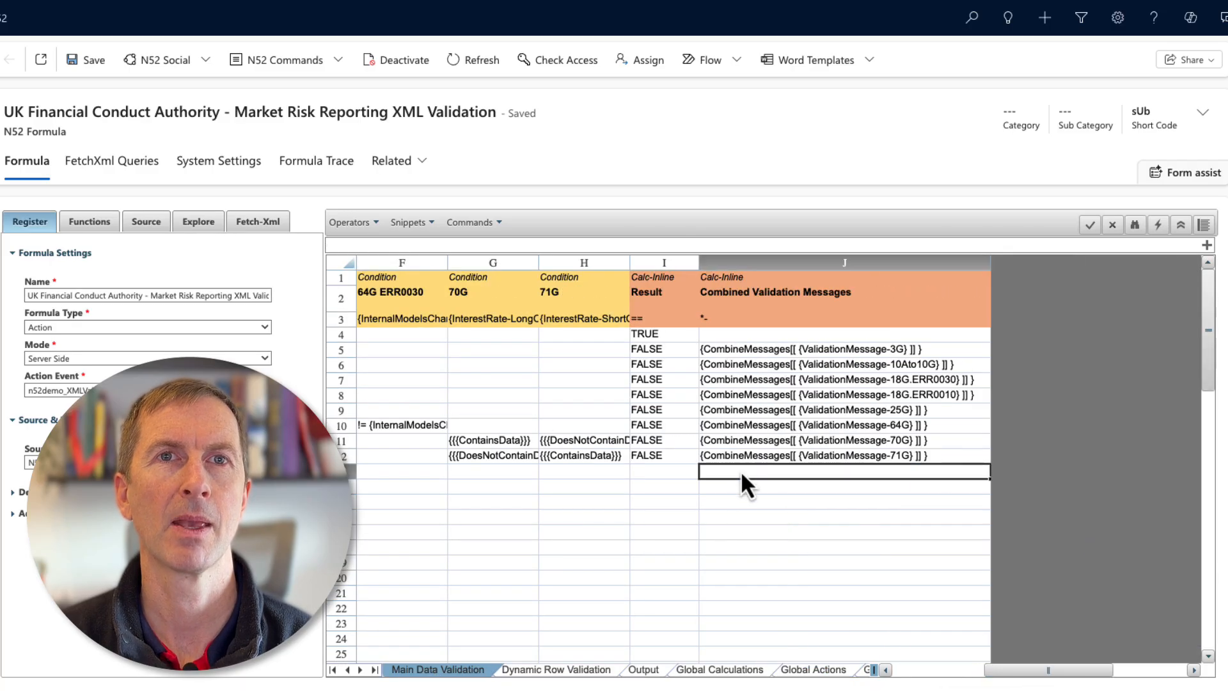
click(148, 224)
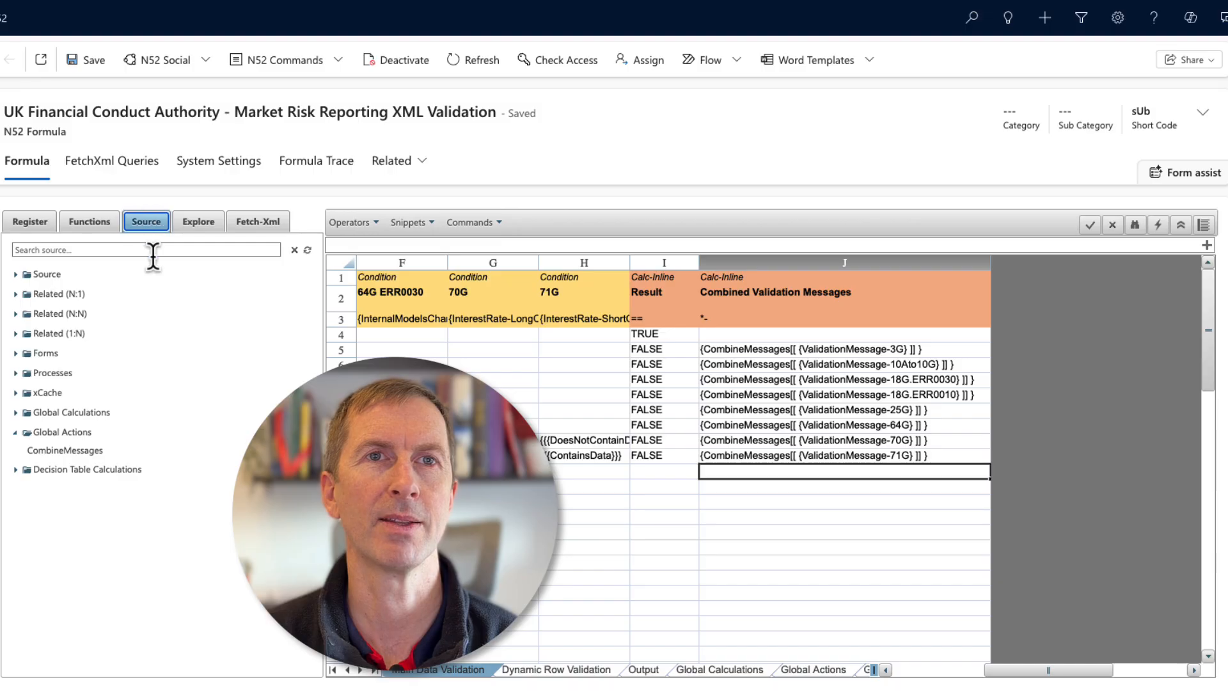
double_click(87, 450)
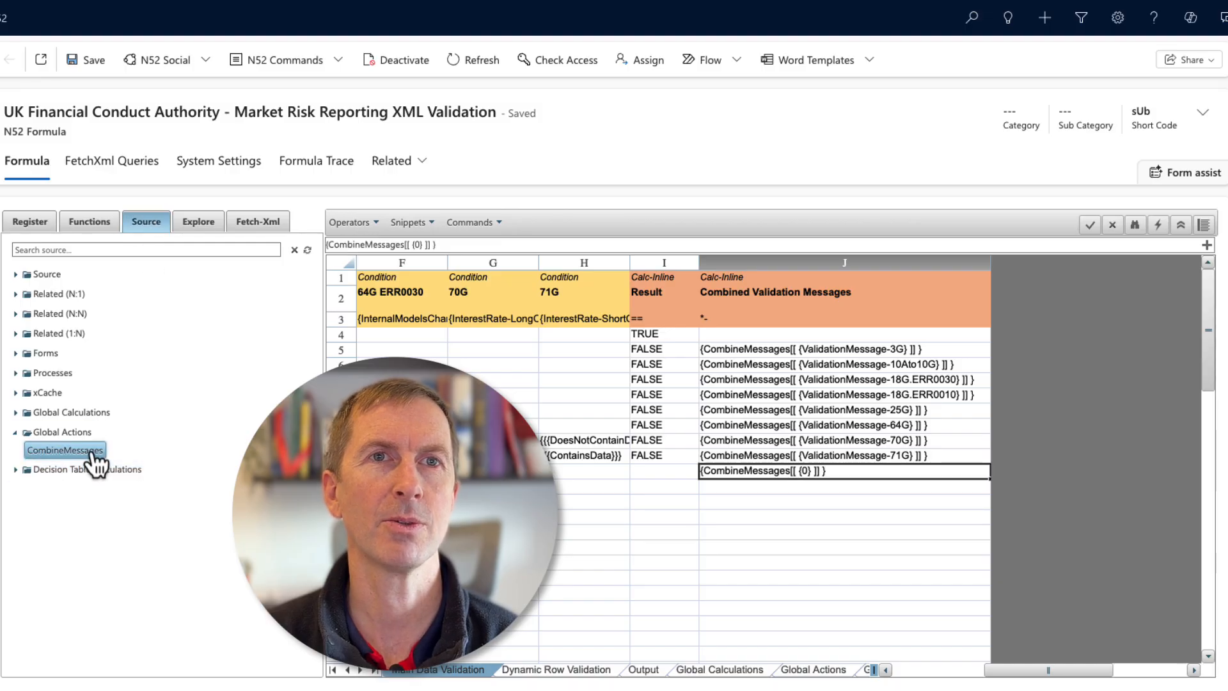
double_click(811, 471)
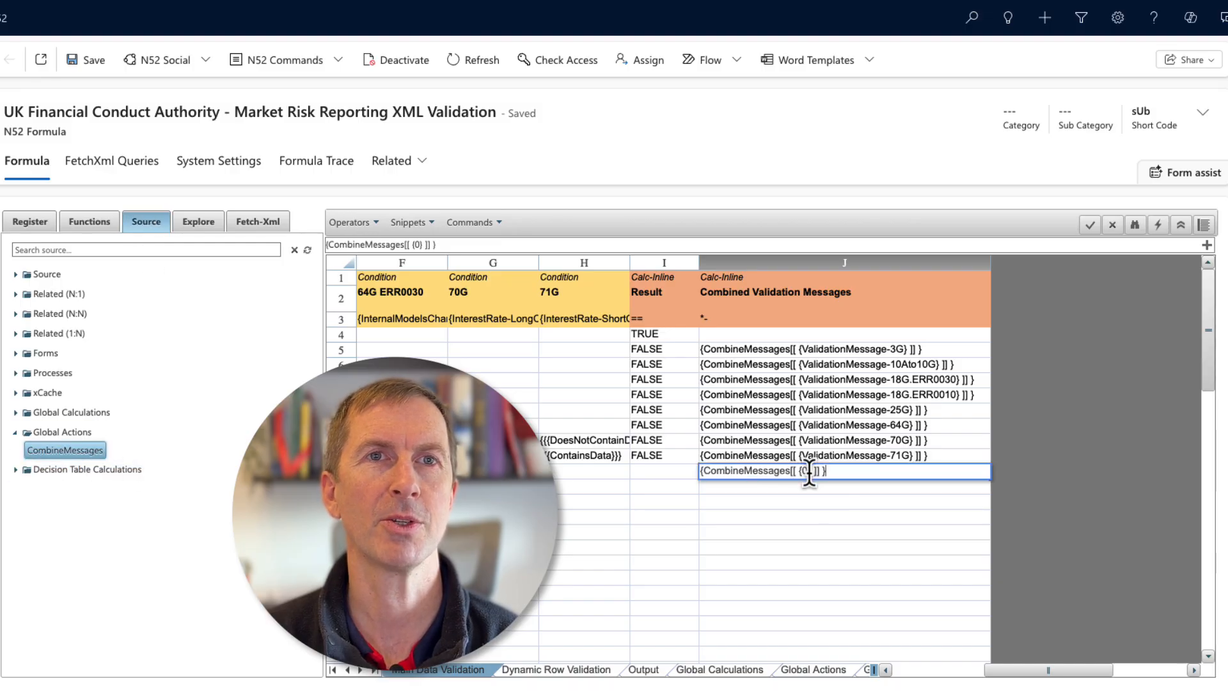
key(BackSpace)
key(BackSpace)
key(BackSpace)
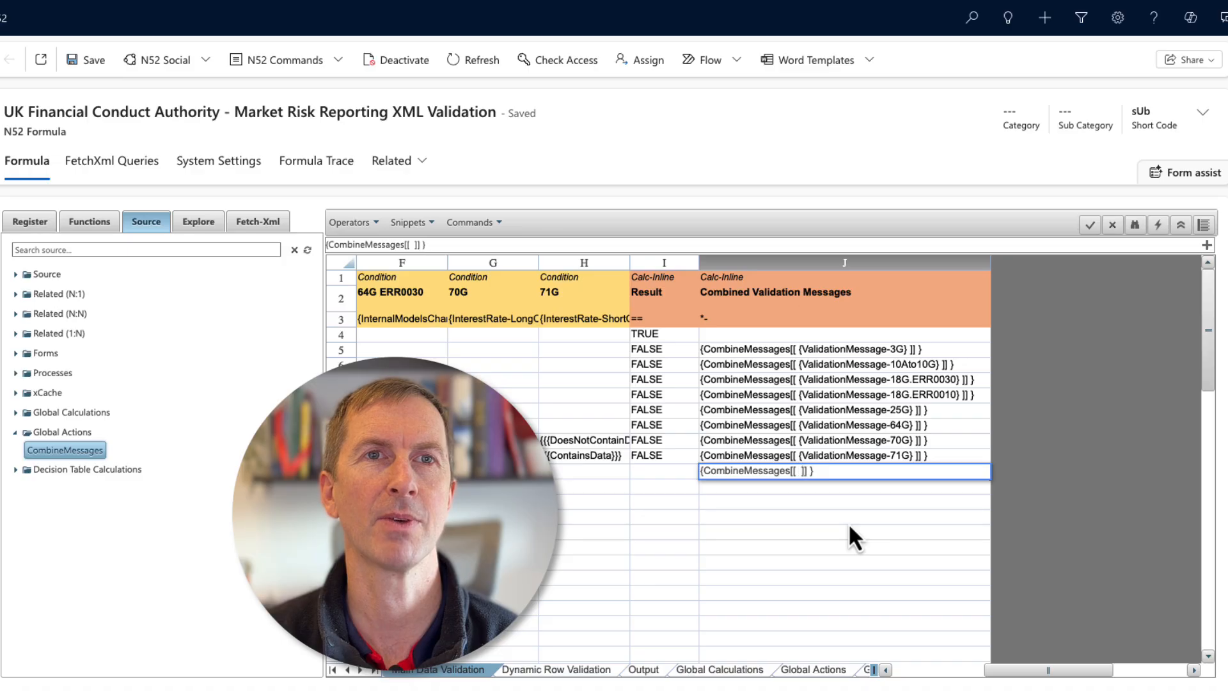
Open the ValidationMessage global calculations in the source tree and insert the 3G message into cell J13's formula.
click(15, 413)
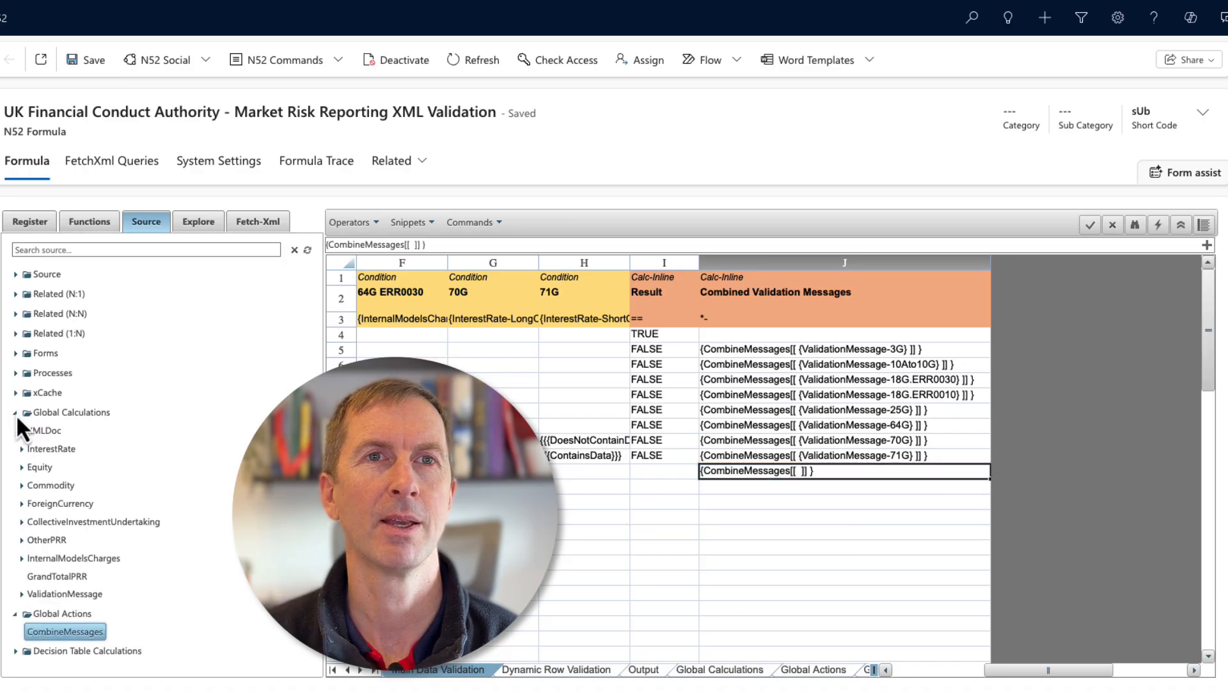
click(21, 594)
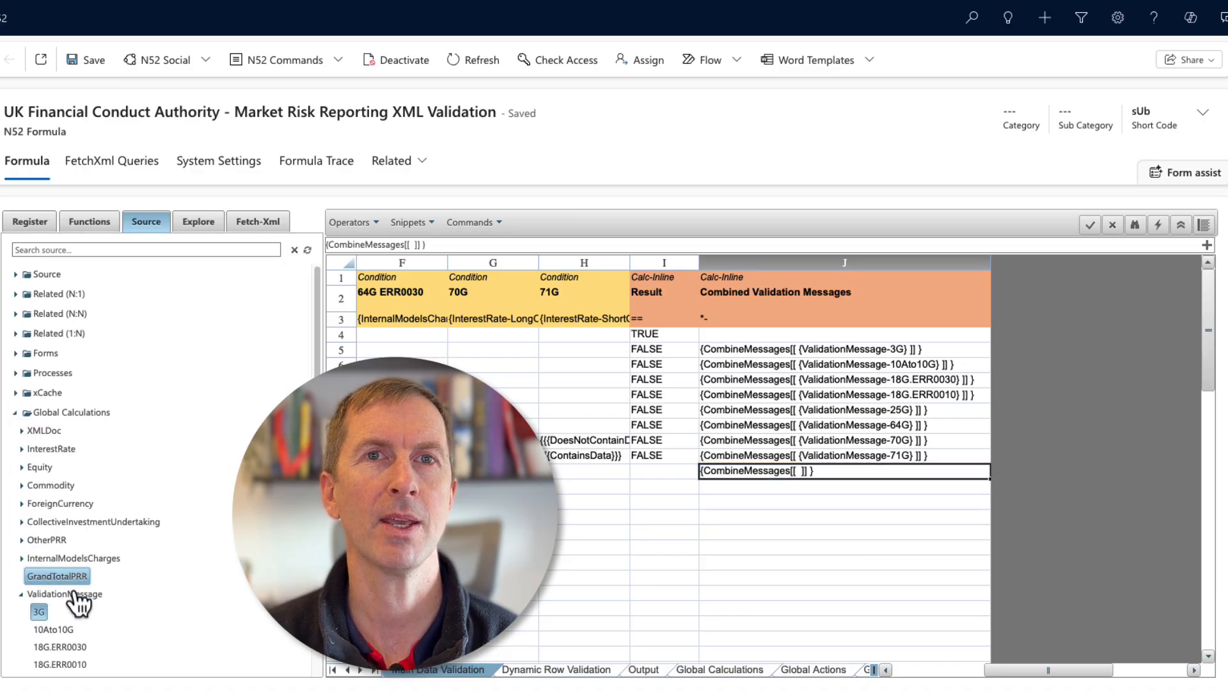
double_click(38, 612)
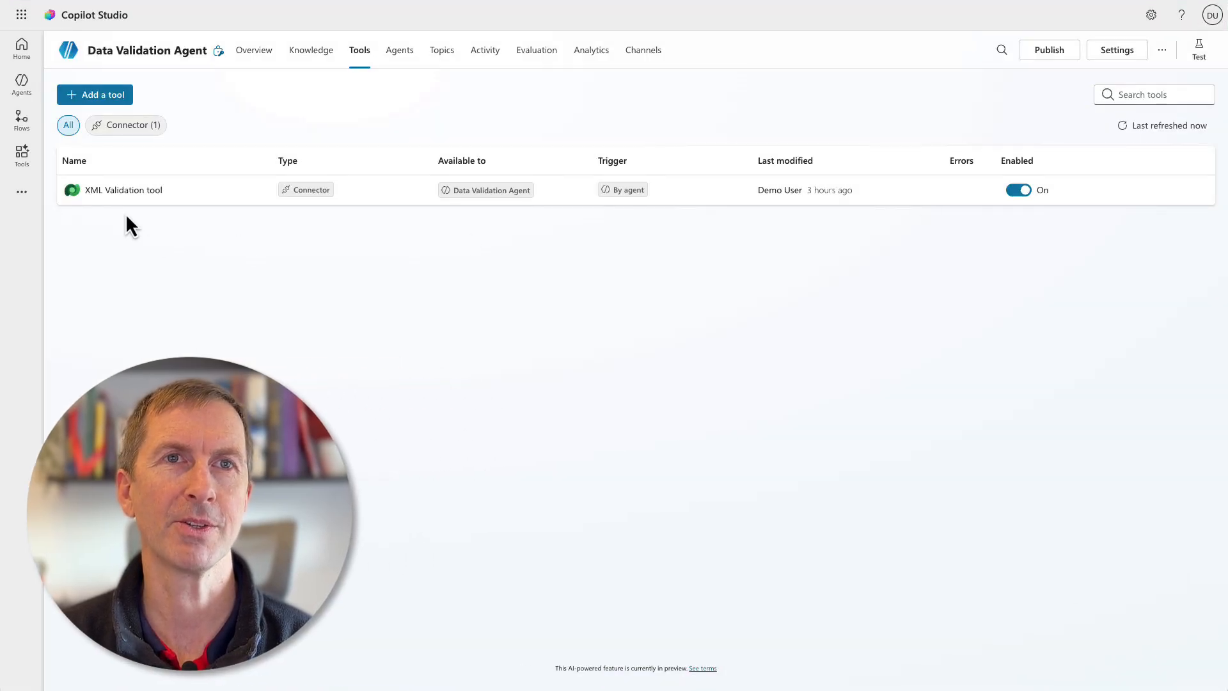
Switch to Copilot Studio and examine the XML Validation tool's XML input settings and its Validation Result output settings.
click(120, 195)
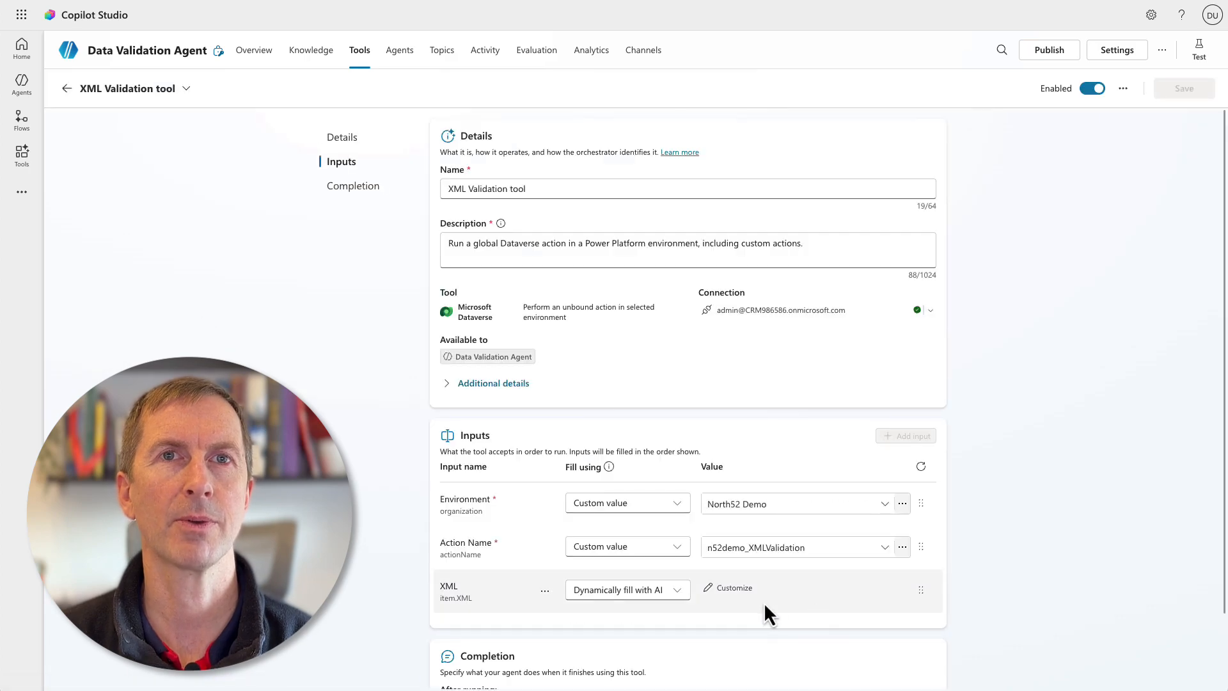
click(745, 588)
scroll(750, 593, down, 5)
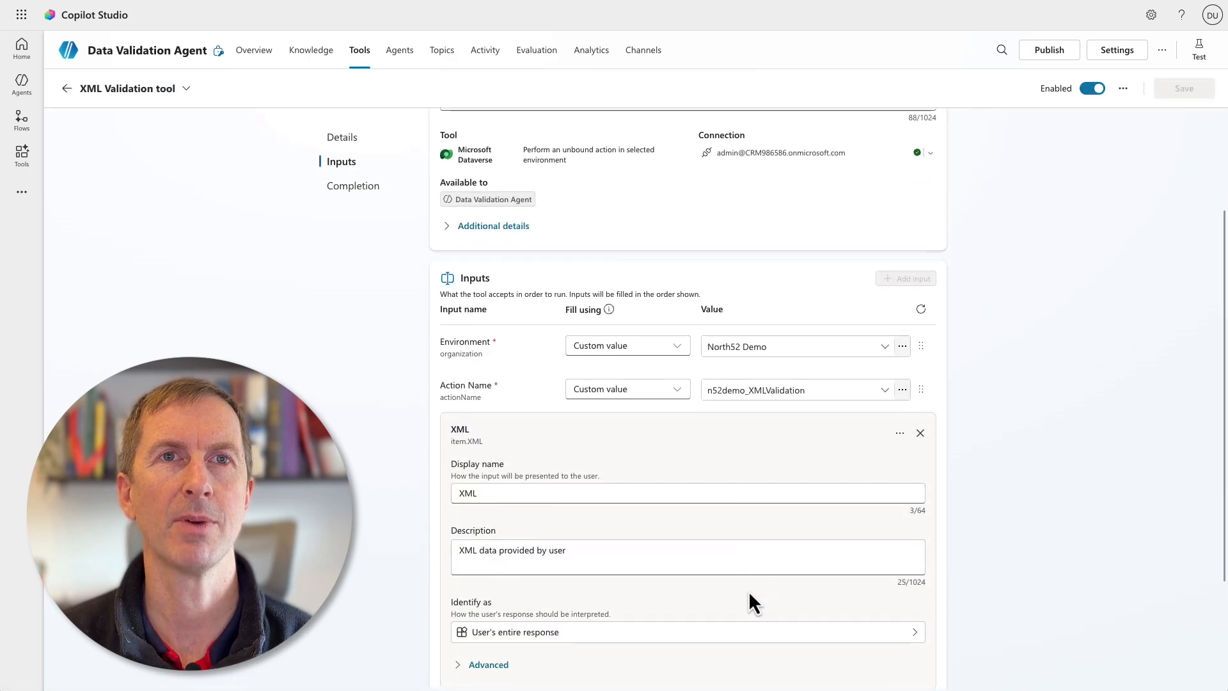
click(488, 506)
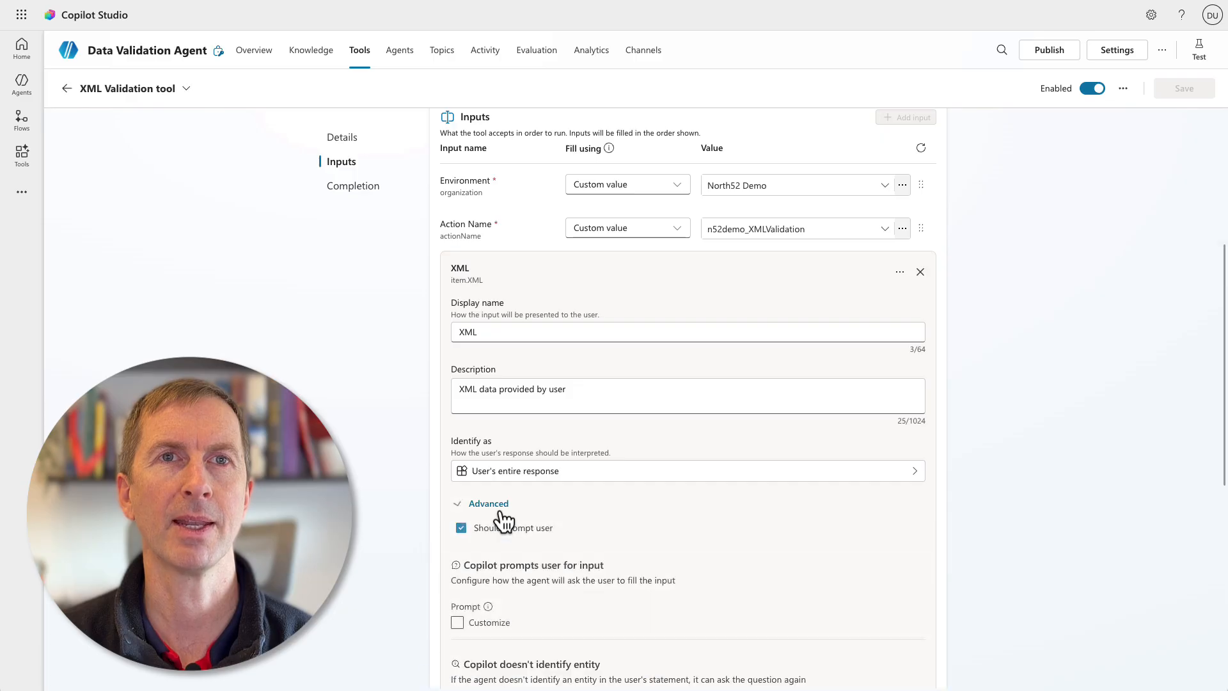
scroll(763, 550, down, 10)
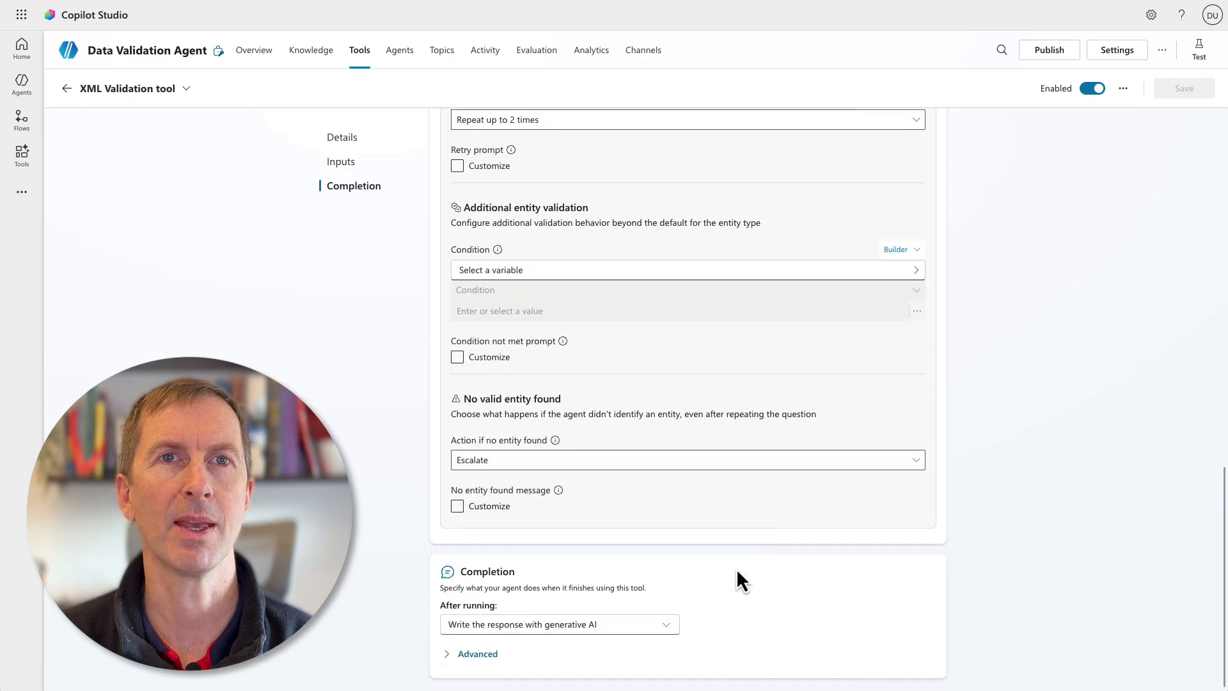
click(489, 654)
scroll(736, 633, down, 2)
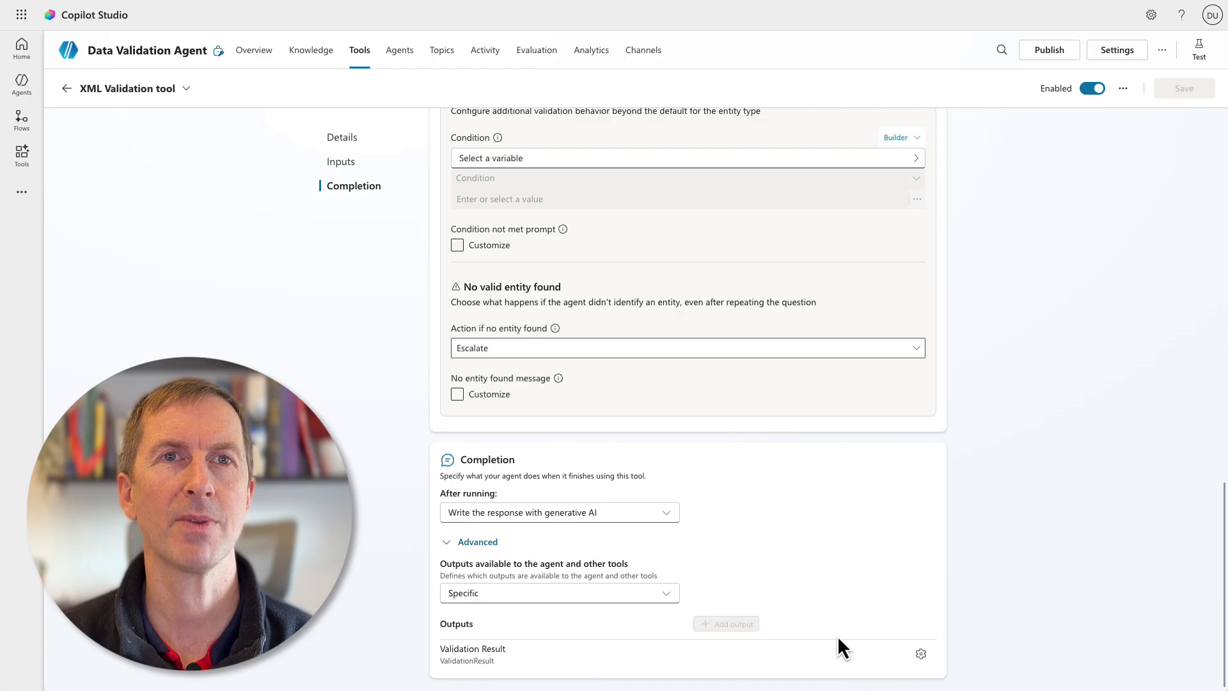
click(921, 653)
scroll(910, 634, down, 2)
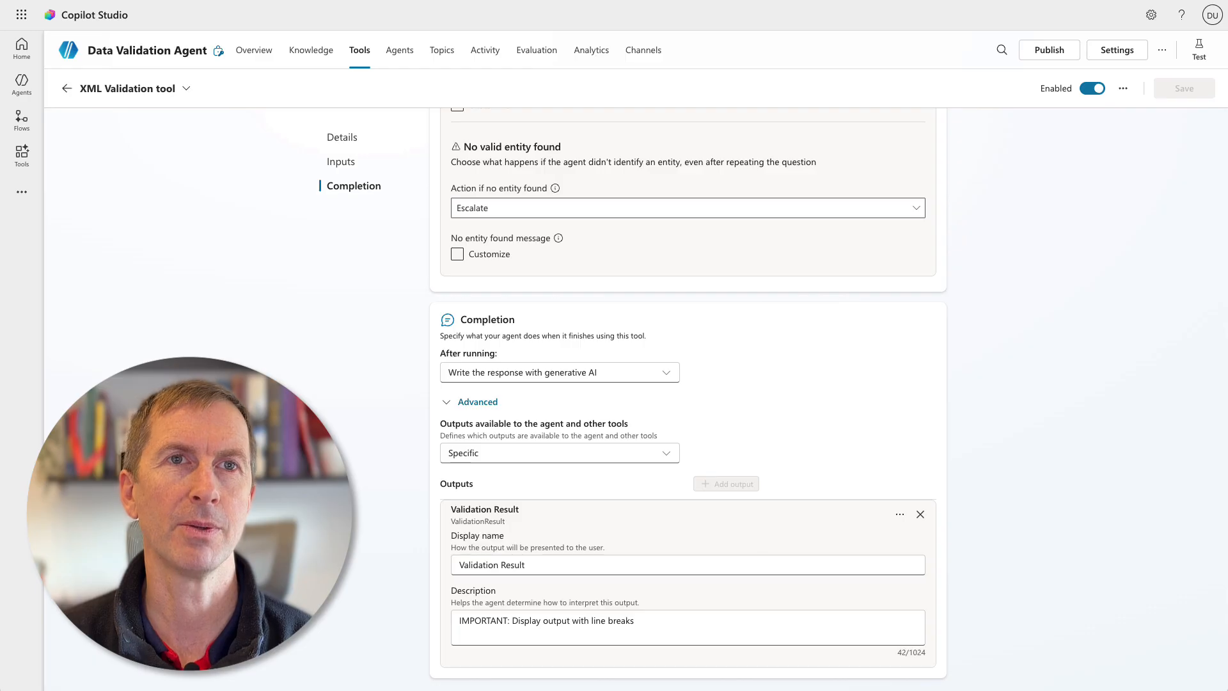
Open the test pane and send "Validate this data" with the FSA005-Sample-Full-And-Valid.txt file attached.
click(1198, 52)
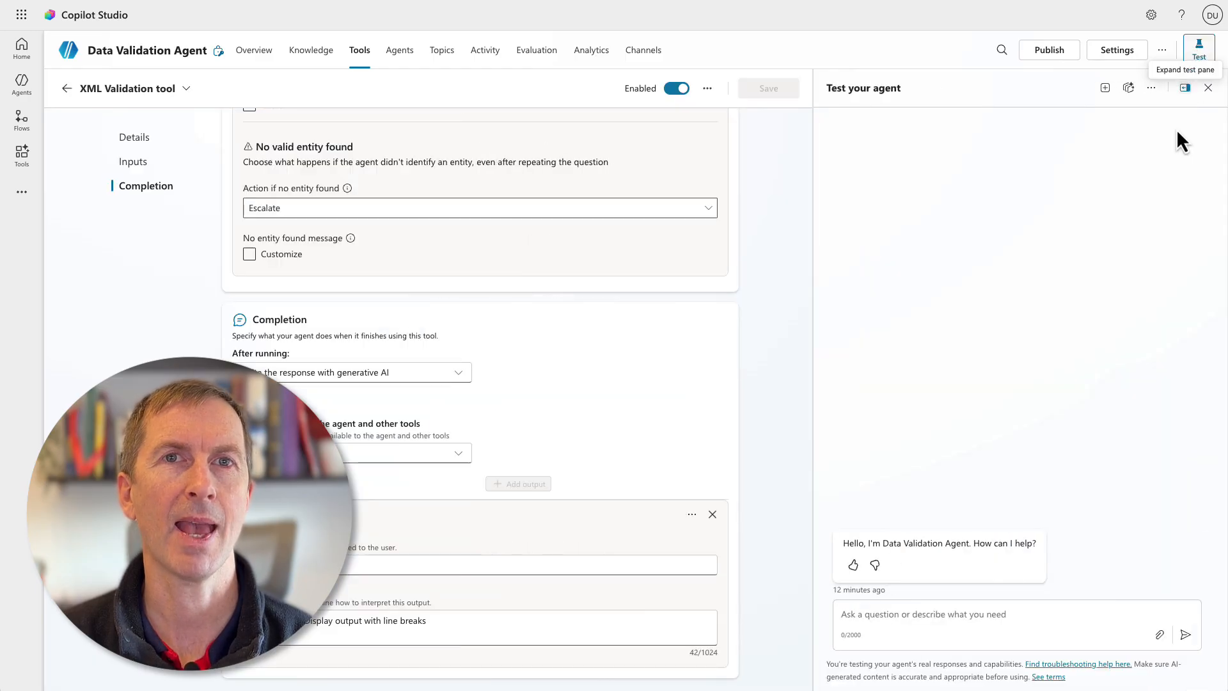
click(903, 614)
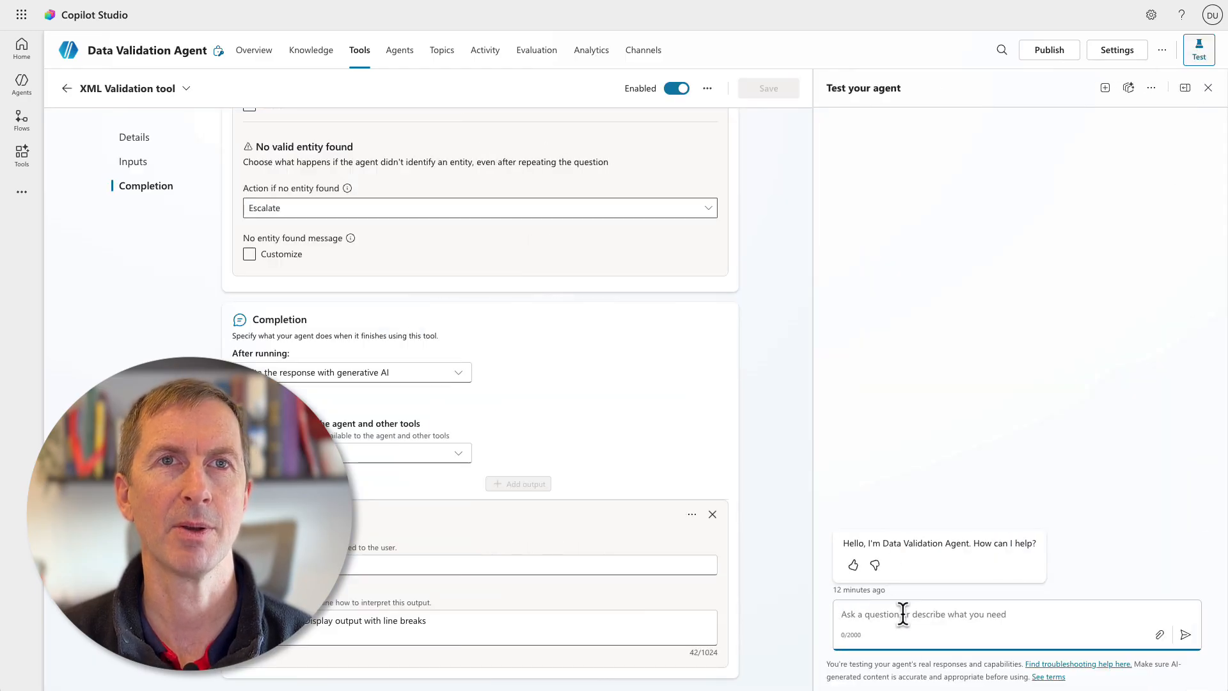
text(Validate this data)
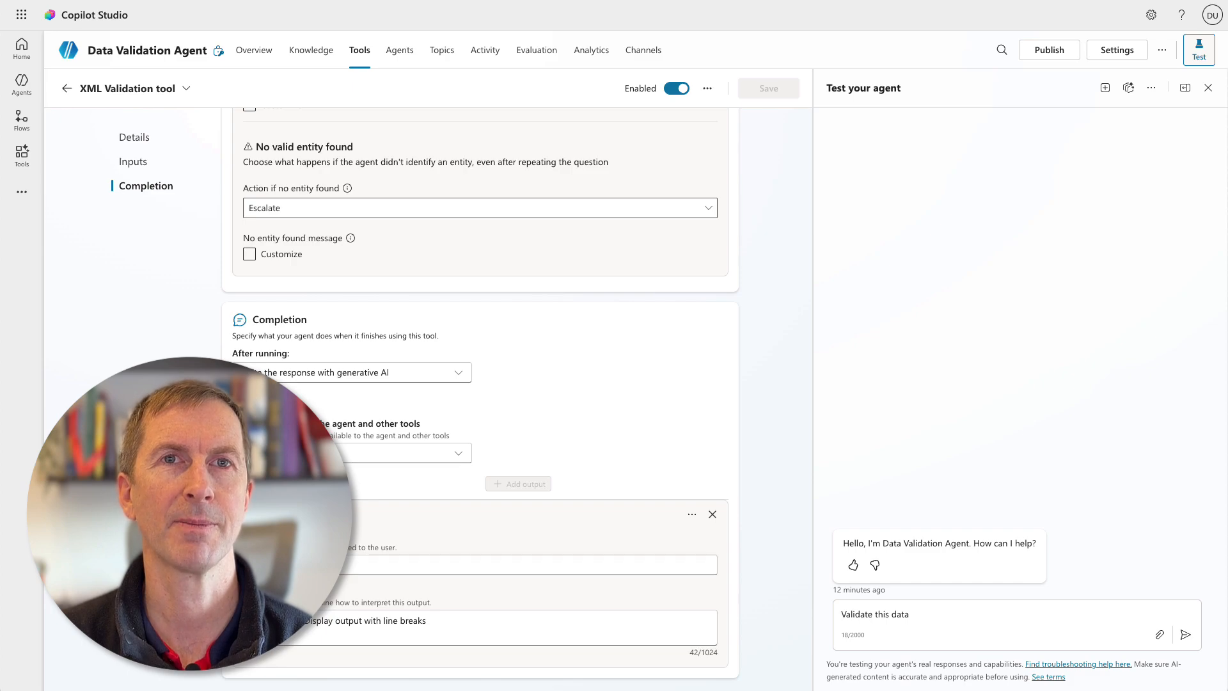
drag(1227, 345, 1013, 609)
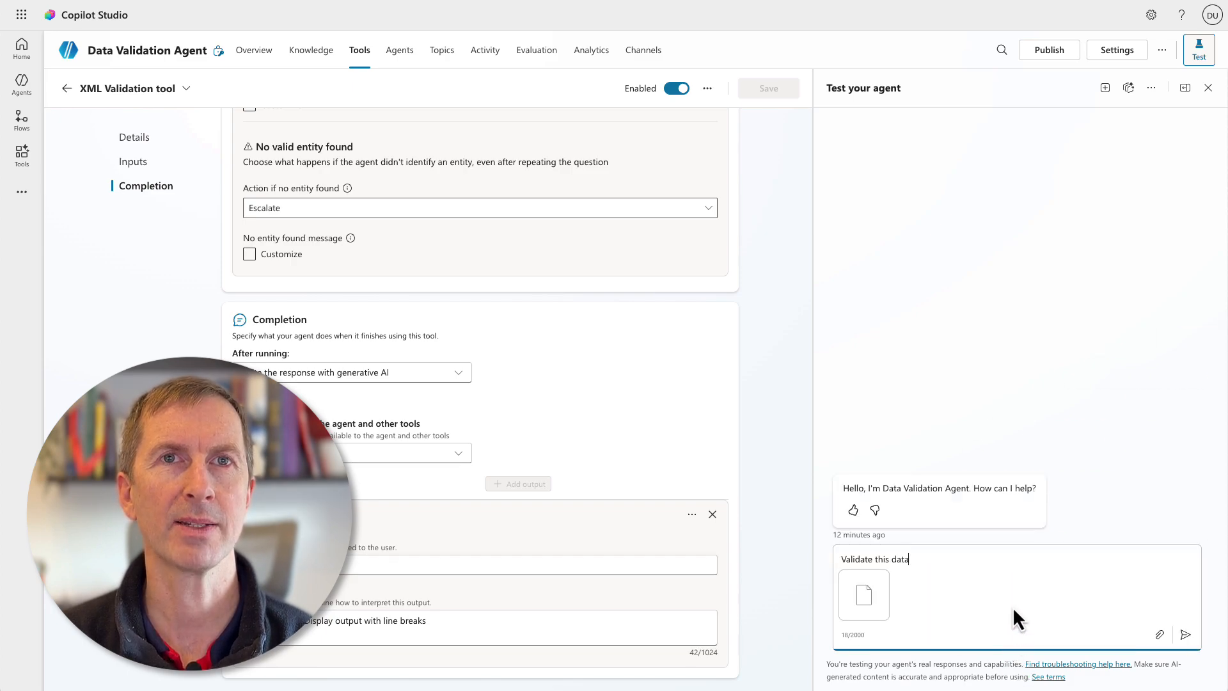
click(1185, 637)
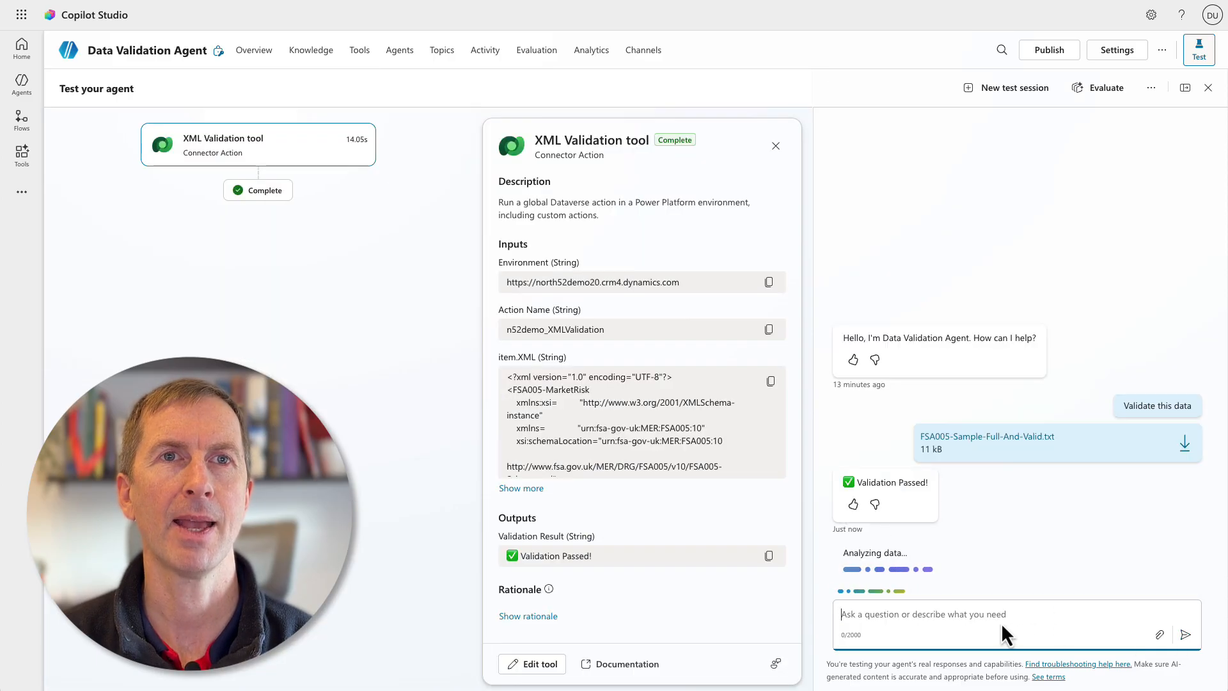
Send "Validate this data" again with the FSA005-Sample-NotValid1.txt file attached.
text(Validate this data)
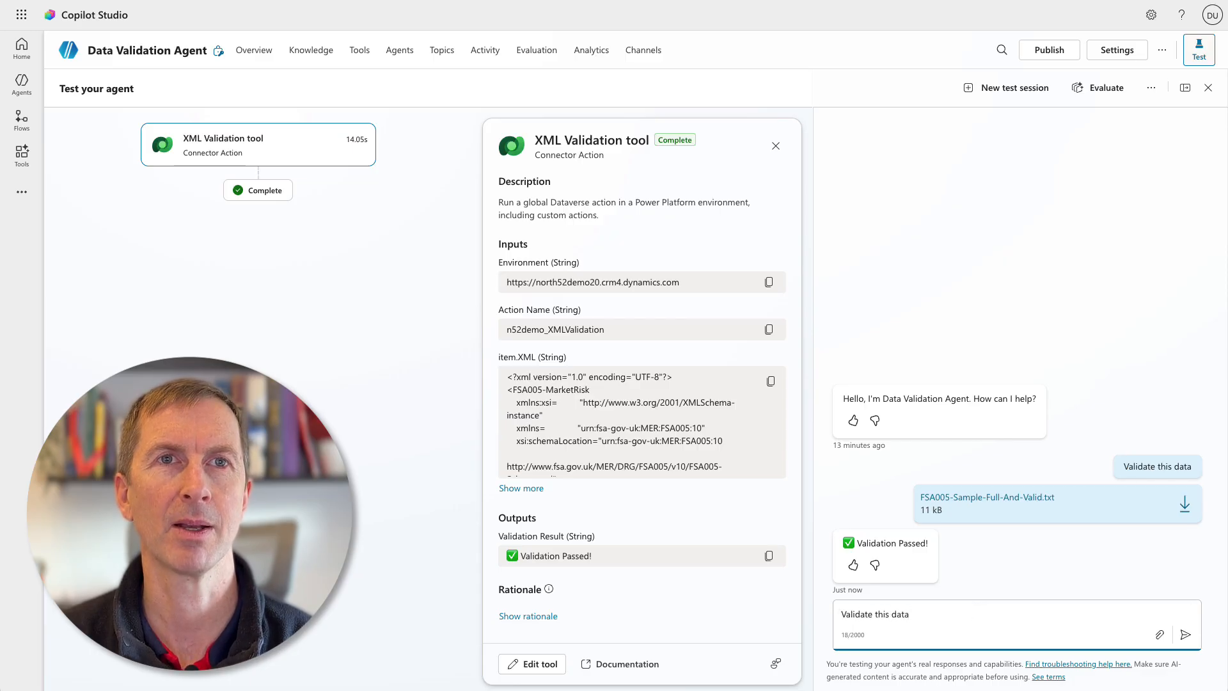
click(1160, 634)
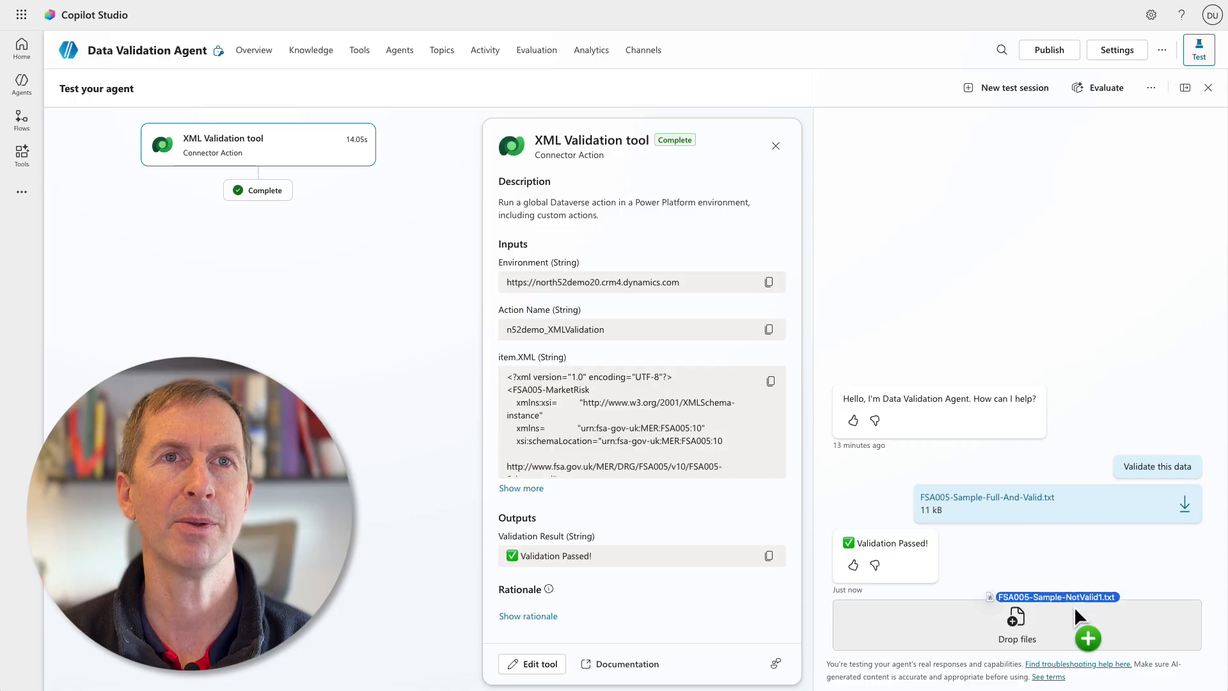
drag(1073, 606, 1077, 623)
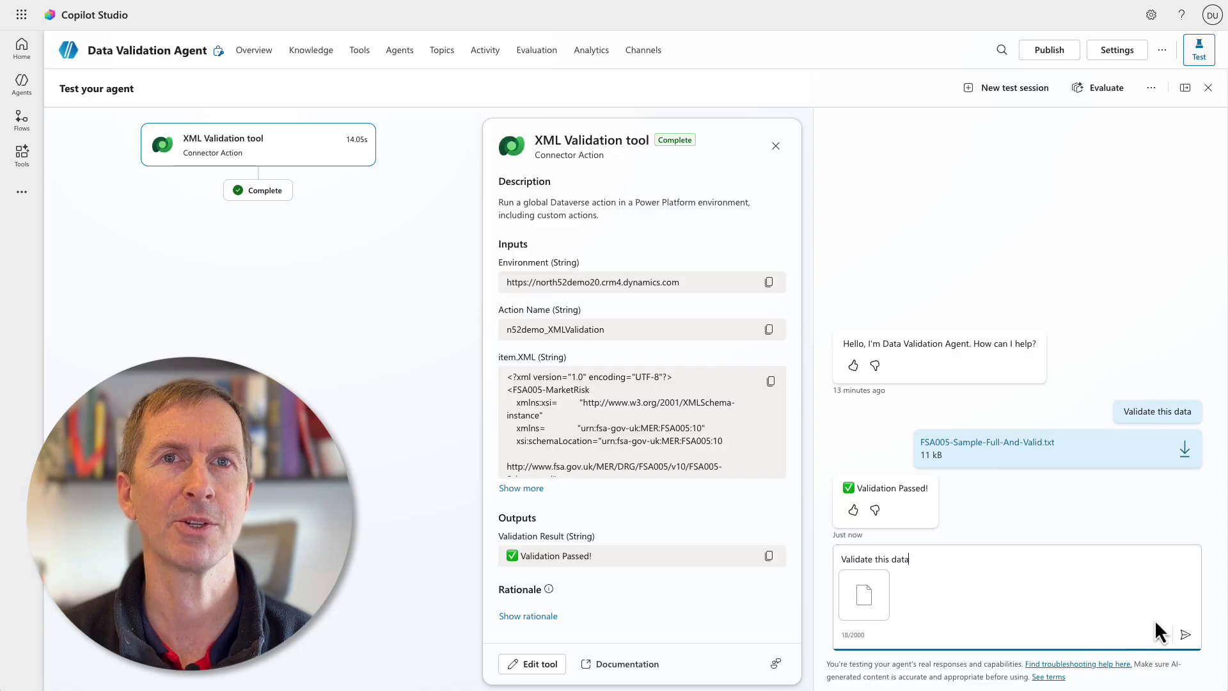
click(1185, 634)
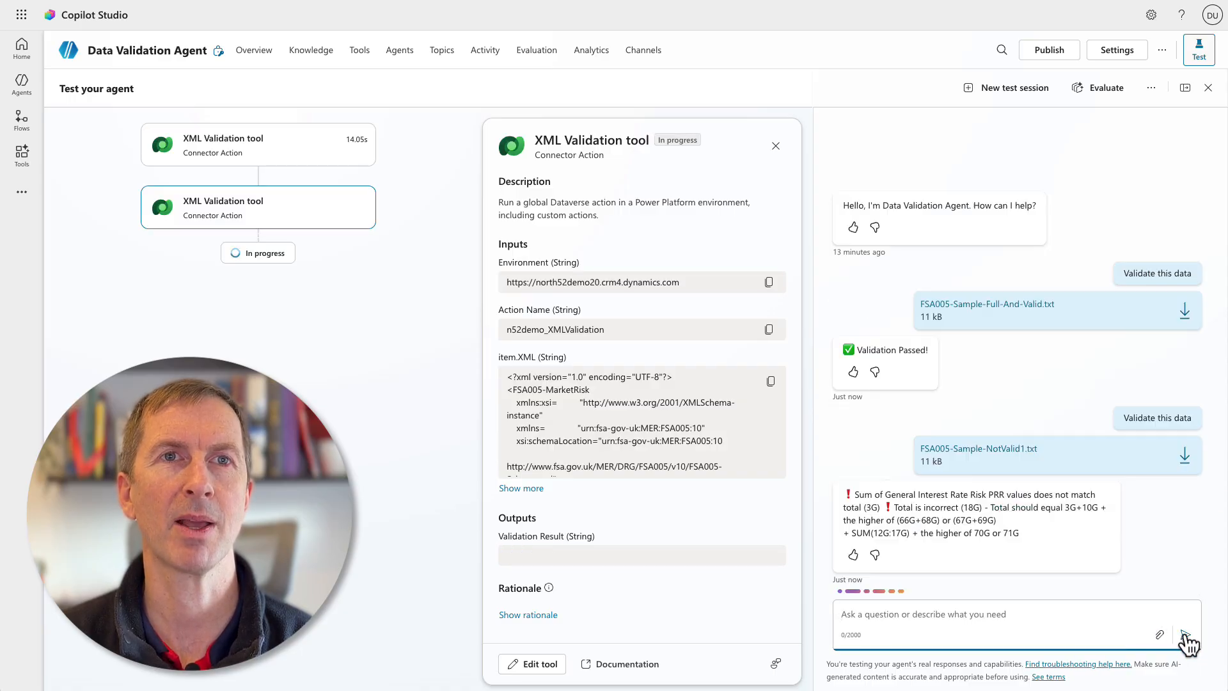
Expand the second tool run's Validation Result output in the activity details to read the full message.
scroll(743, 587, down, 1)
scroll(743, 587, down, 1)
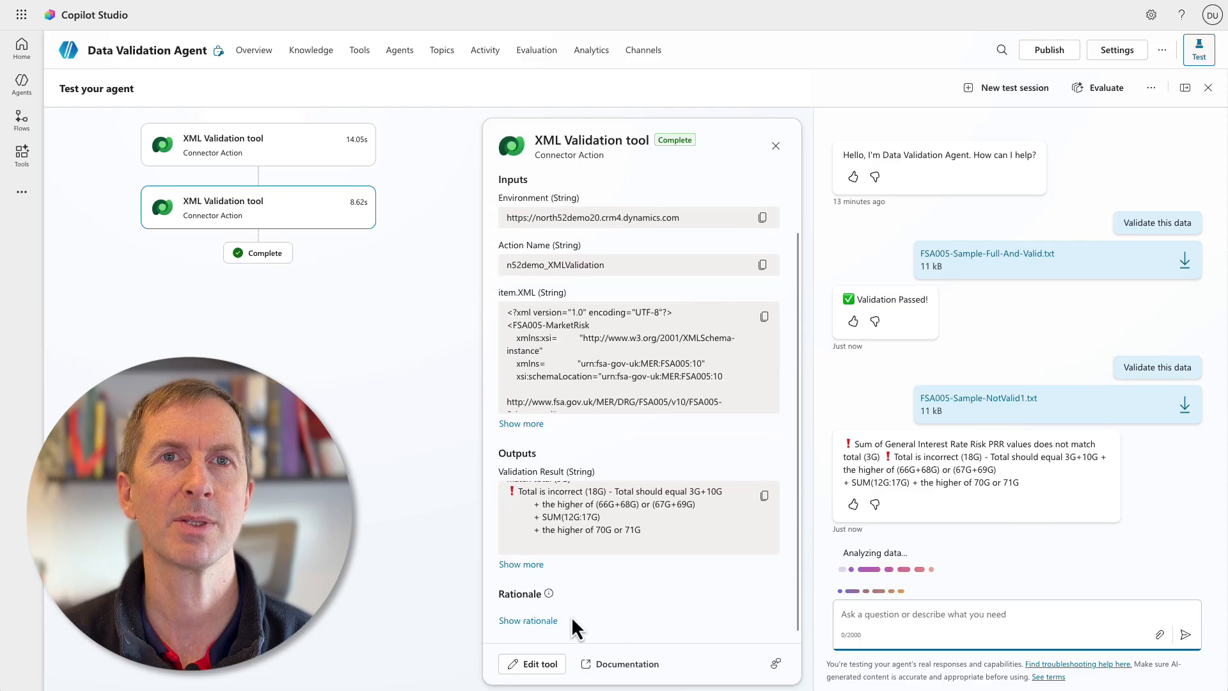
click(522, 563)
scroll(716, 561, up, 1)
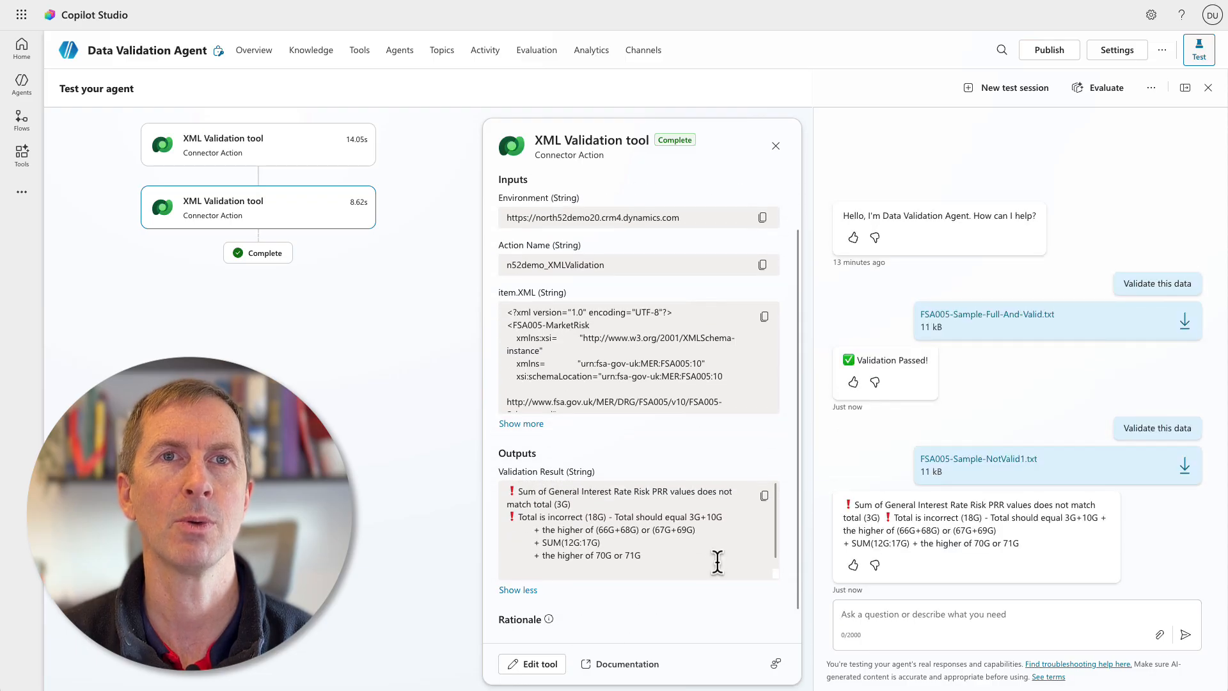